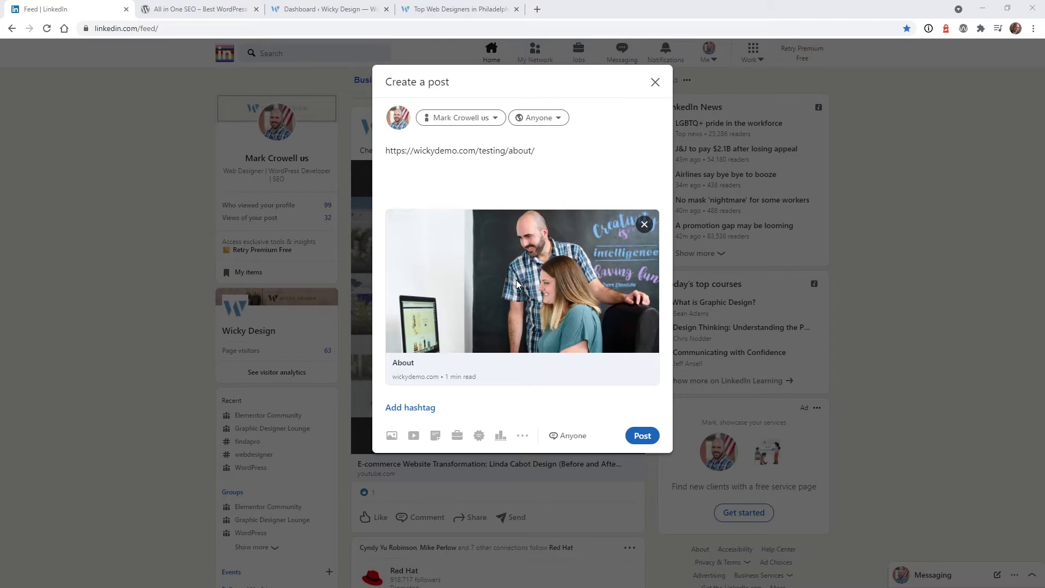
# Switch to the browser tab with the All in One SEO plugin page
pyautogui.click(194, 6)
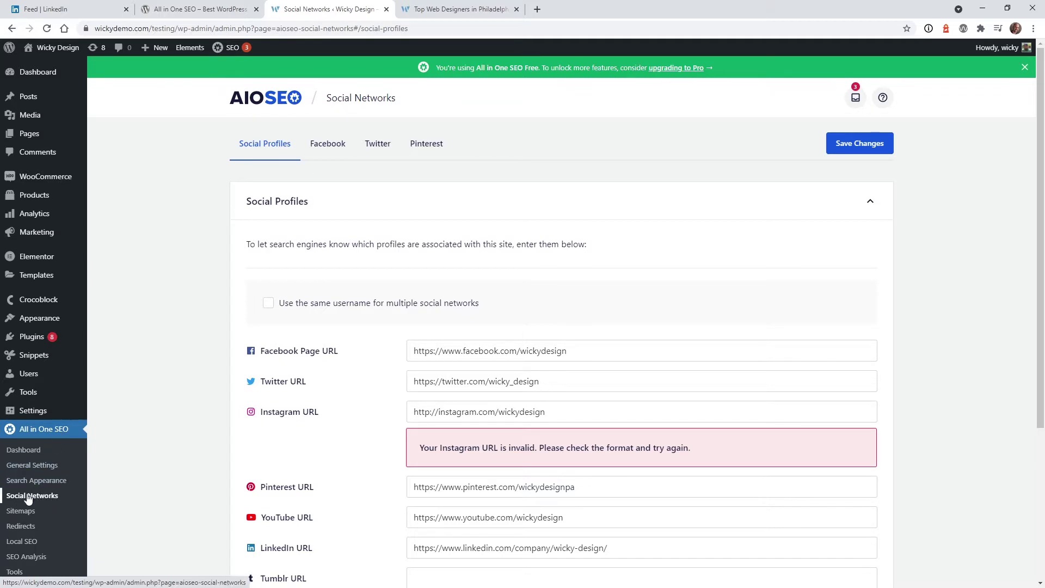
# On the Facebook social settings, toggle Enable Open Graph Markup off and back on
pyautogui.click(325, 150)
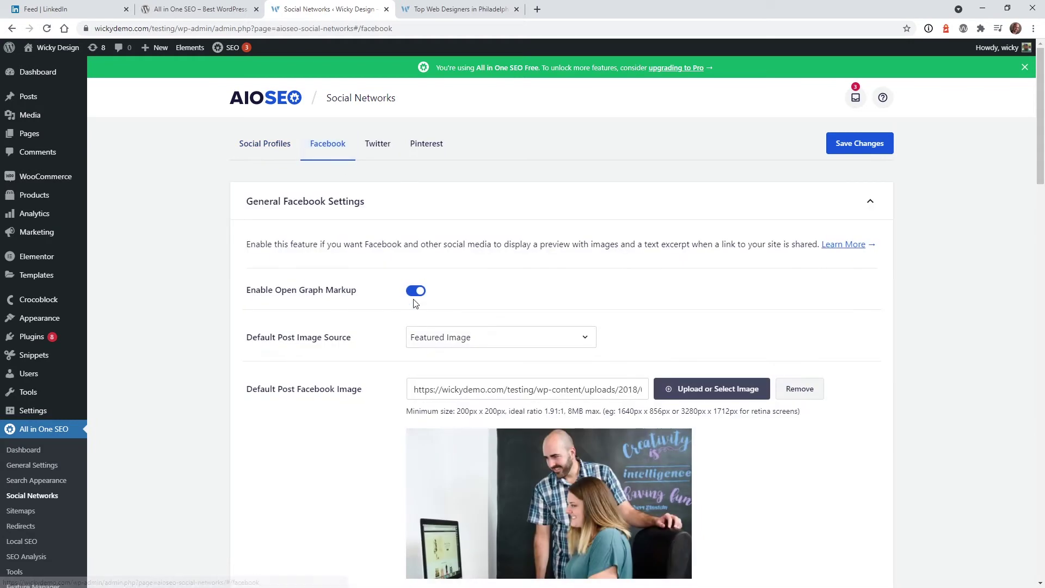
pyautogui.click(416, 292)
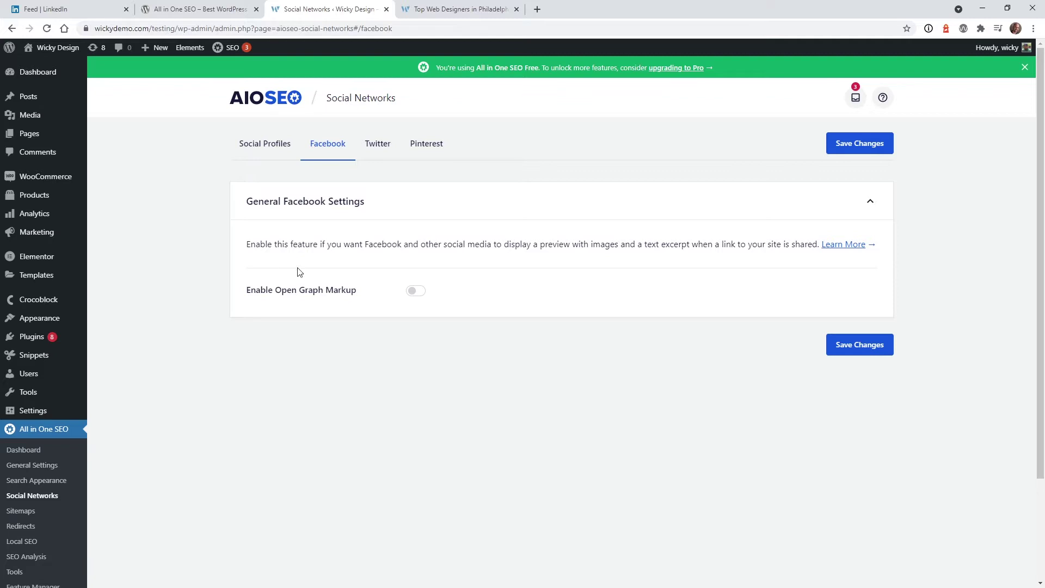
pyautogui.click(418, 292)
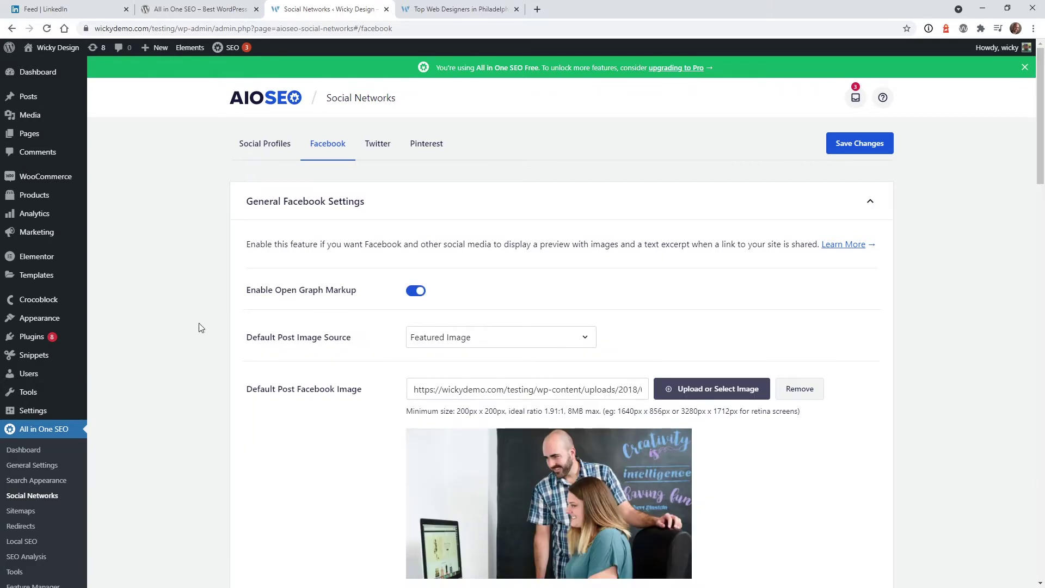
pyautogui.scroll(-4, 198, 324)
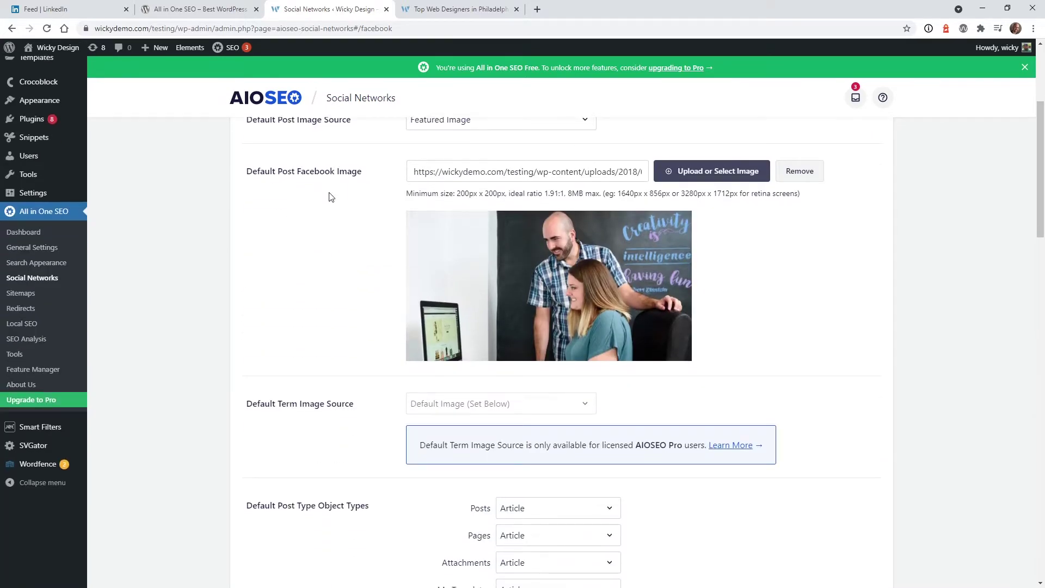
pyautogui.scroll(2, 335, 209)
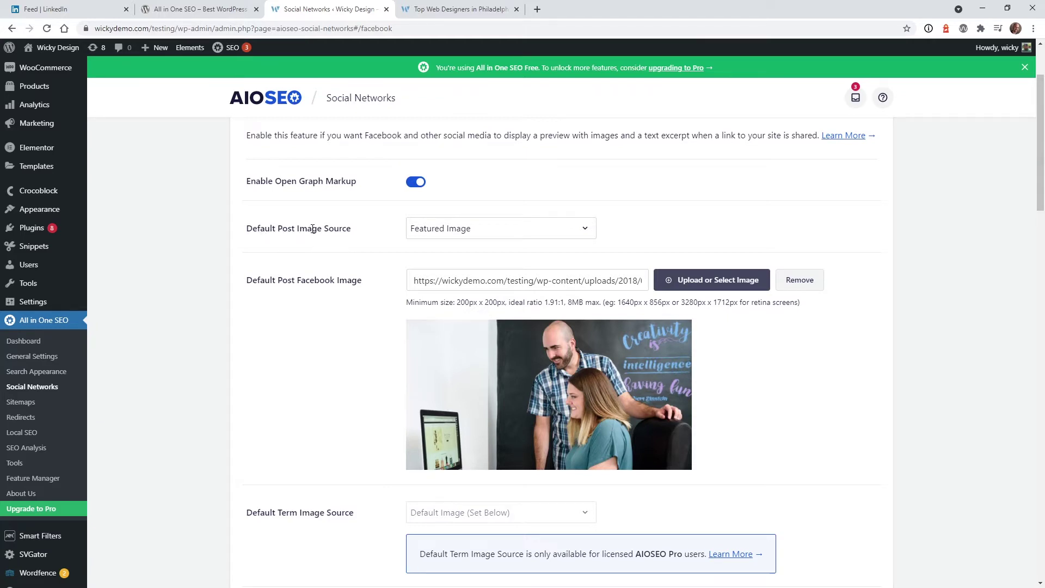
pyautogui.click(496, 232)
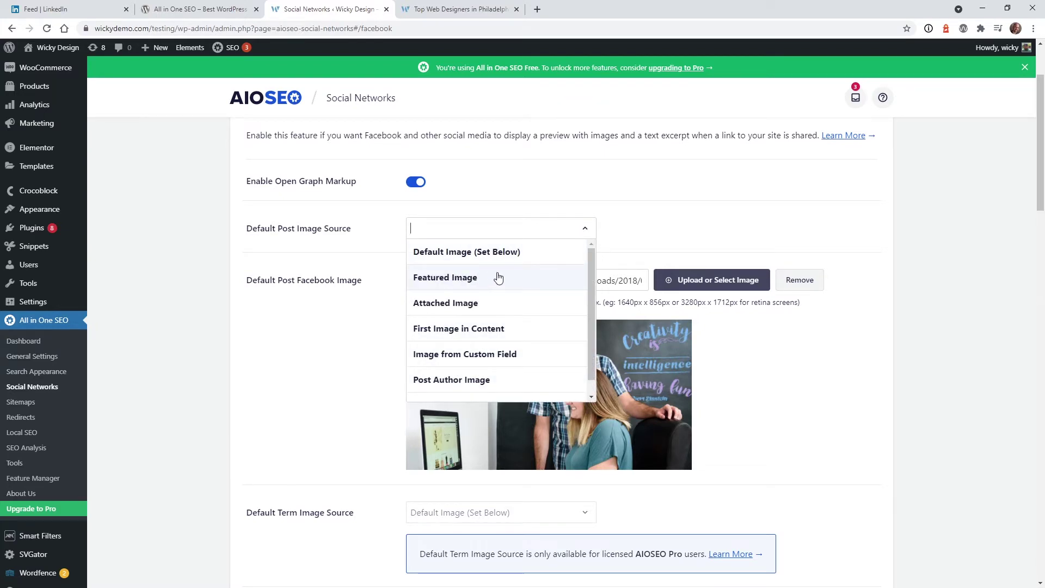
pyautogui.click(74, 14)
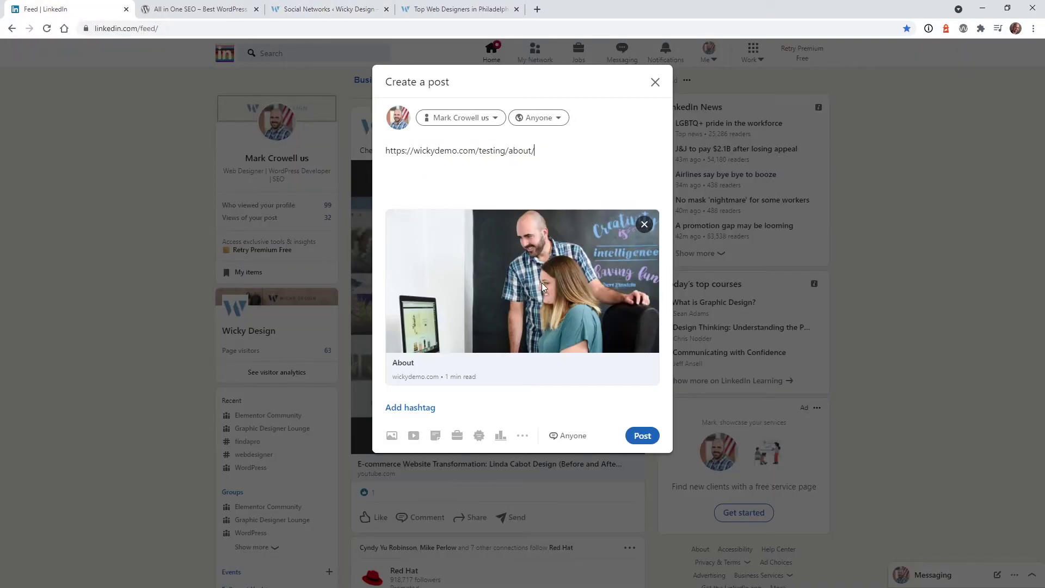
pyautogui.hotkey('ctrl', '3')
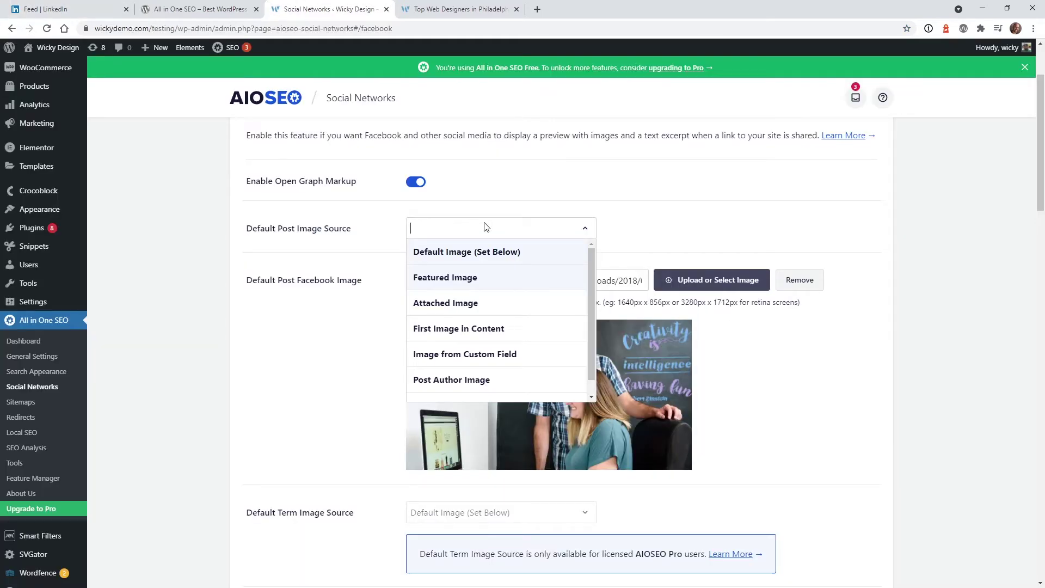
pyautogui.scroll(-1, 479, 278)
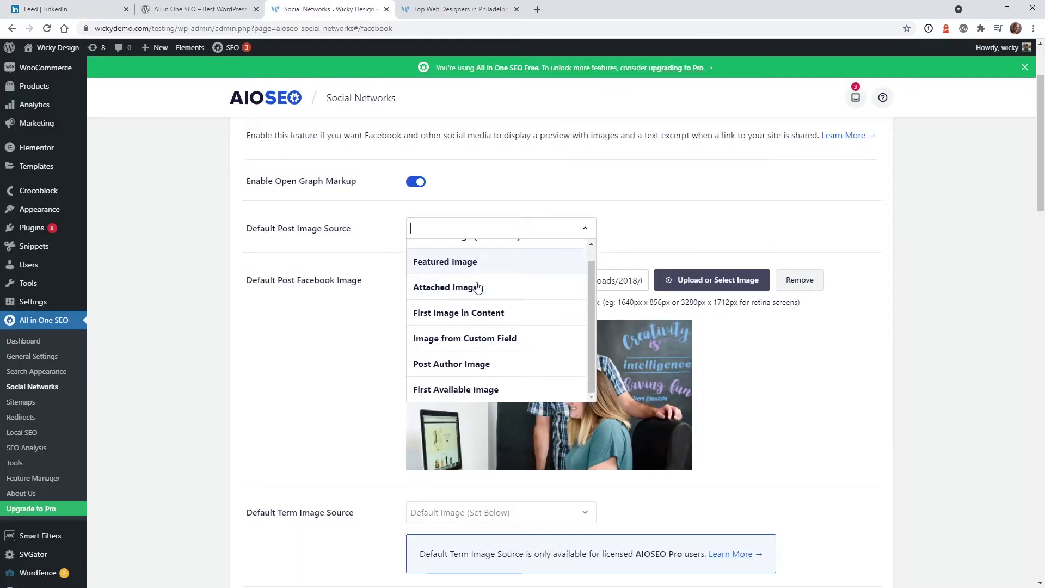
pyautogui.scroll(1, 482, 348)
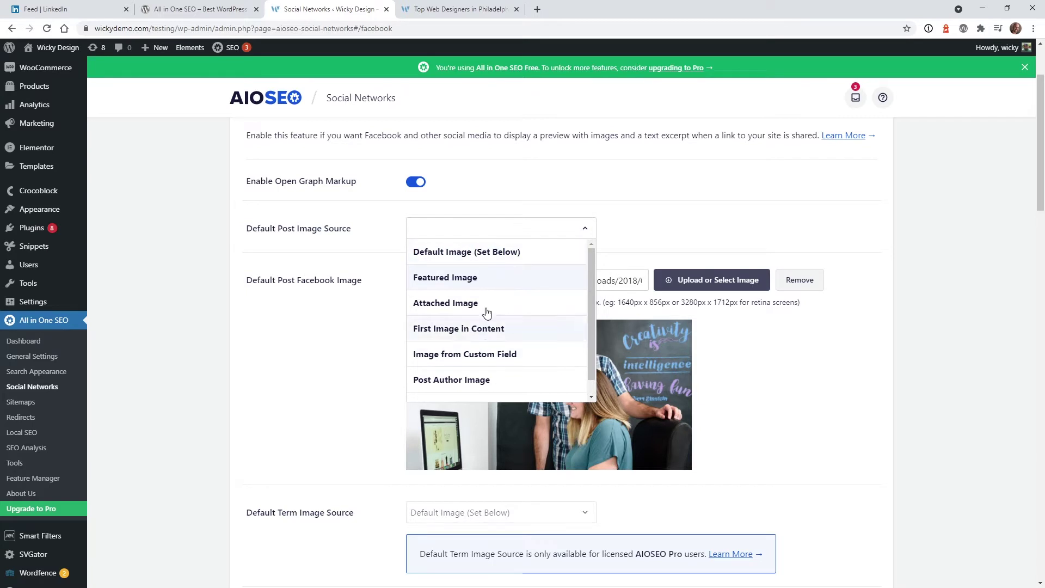
pyautogui.scroll(-1, 486, 326)
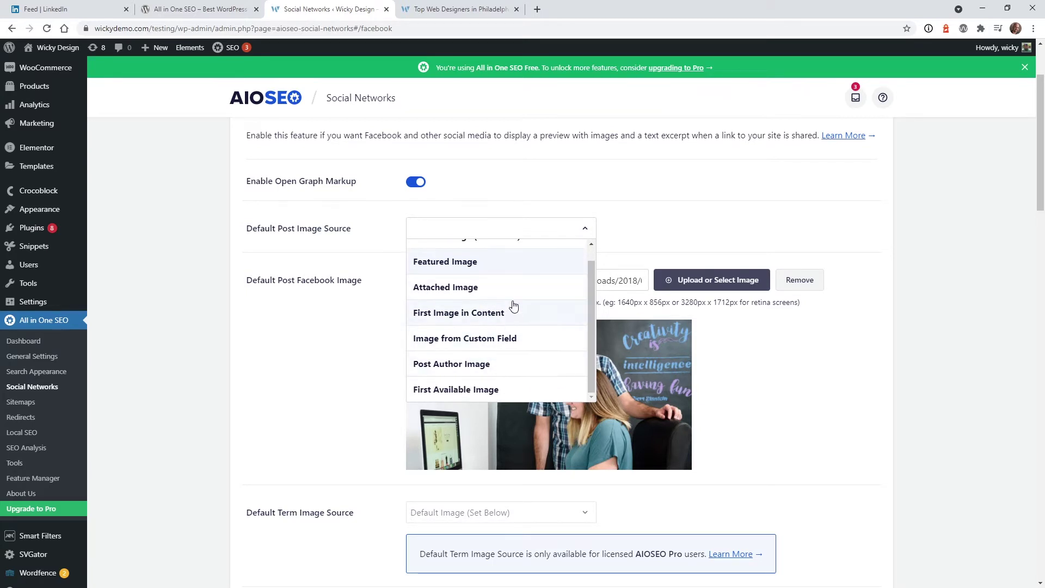
pyautogui.scroll(1, 513, 307)
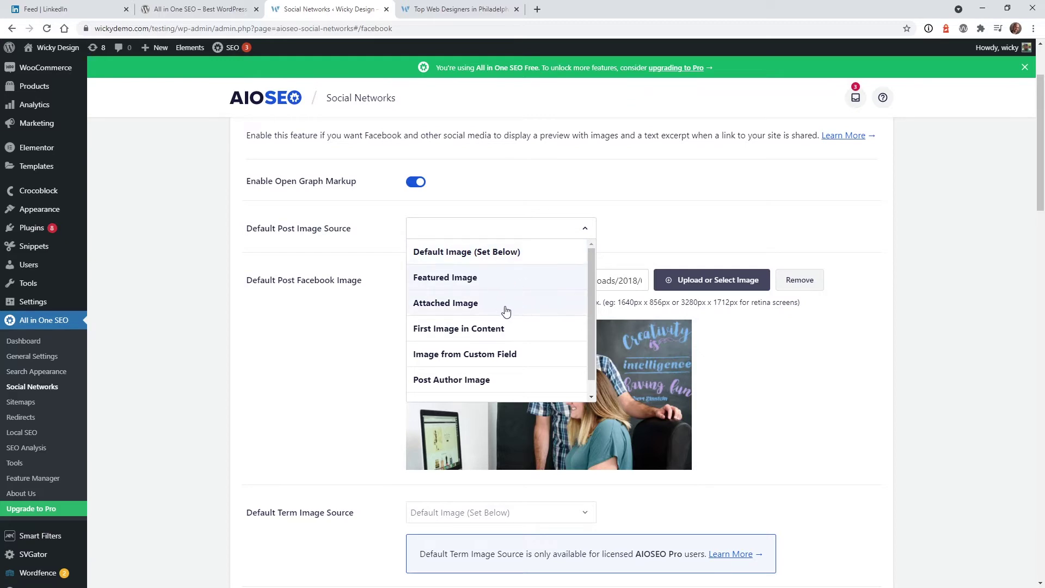
pyautogui.scroll(-1, 506, 311)
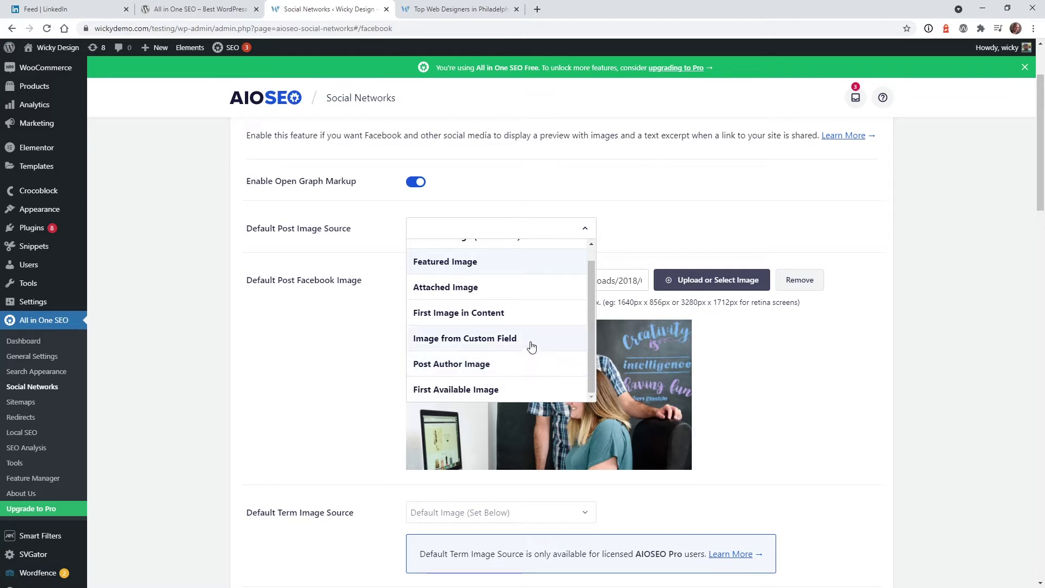
pyautogui.scroll(-1, 515, 363)
pyautogui.scroll(-3, 514, 364)
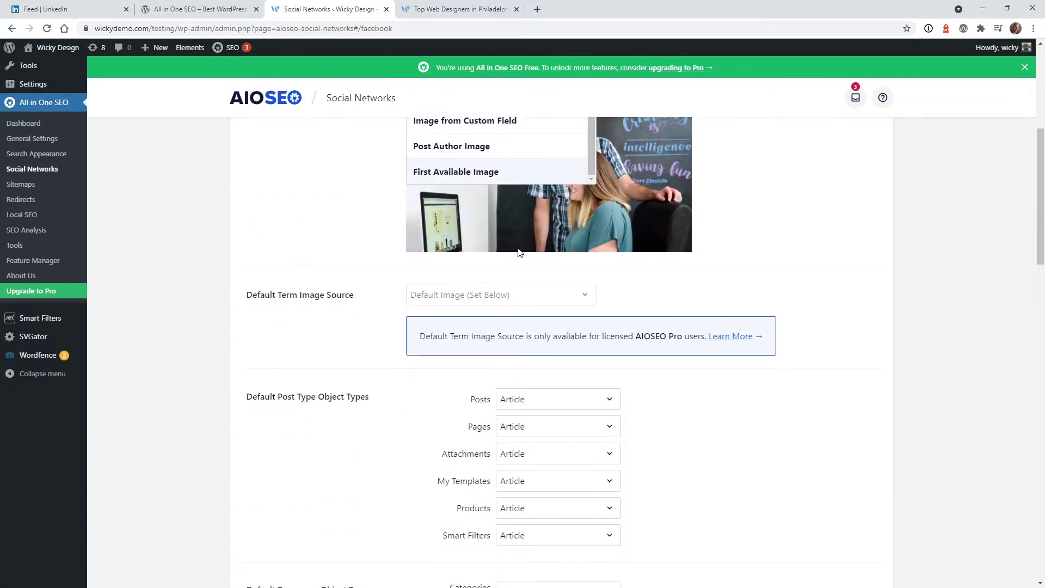
pyautogui.scroll(6, 356, 282)
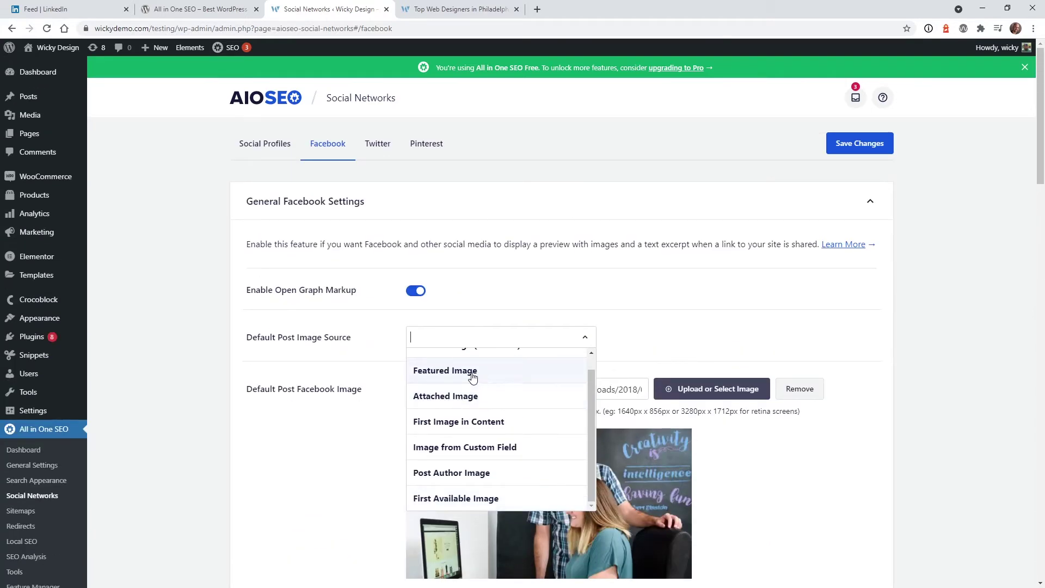
pyautogui.click(234, 393)
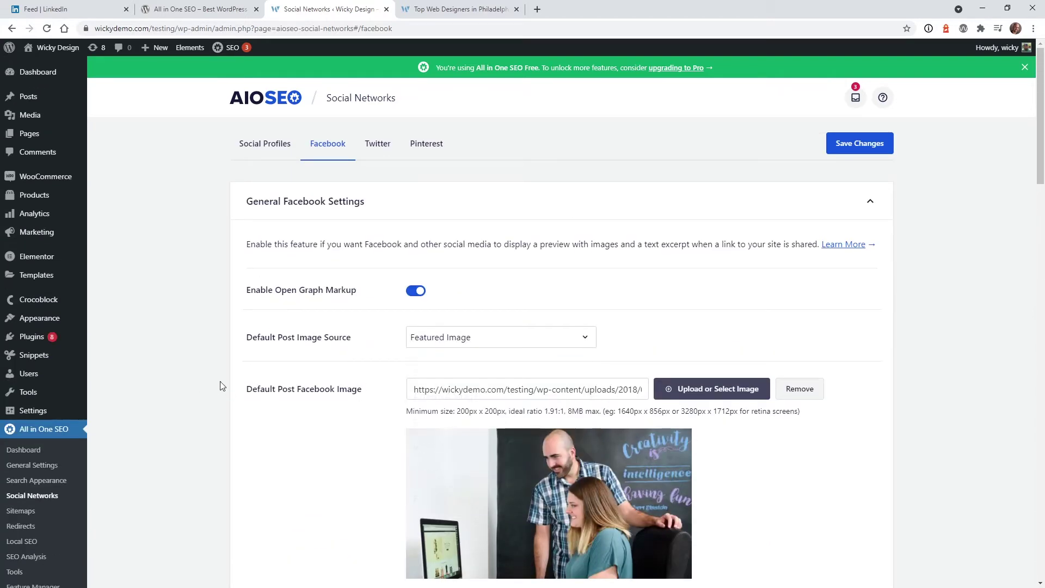
pyautogui.scroll(-2, 302, 414)
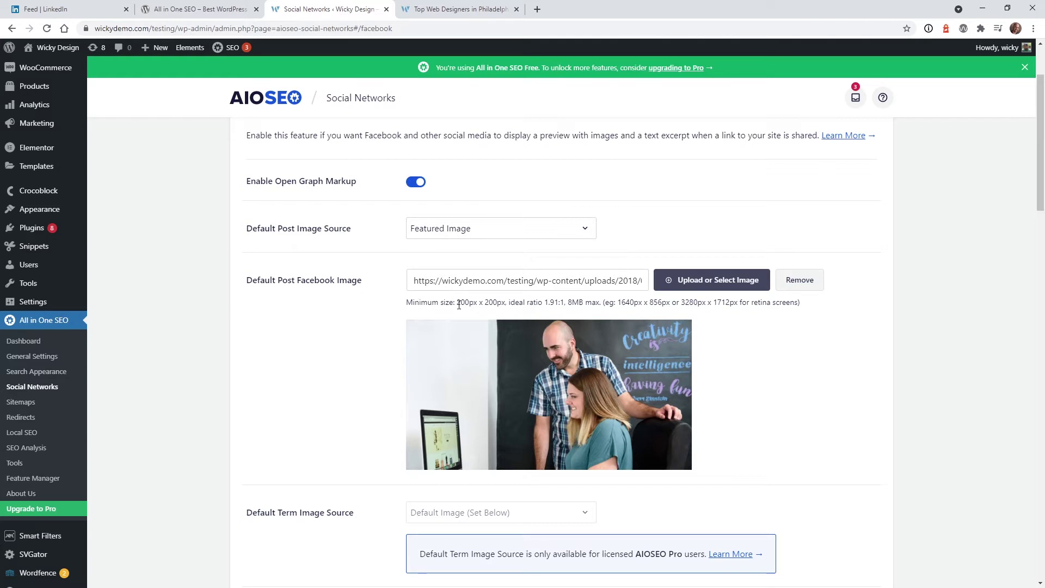
pyautogui.moveTo(457, 303); pyautogui.dragTo(475, 302)
pyautogui.click(517, 301)
pyautogui.moveTo(623, 301); pyautogui.dragTo(648, 302)
pyautogui.scroll(2, 926, 278)
pyautogui.scroll(-10, 914, 291)
pyautogui.scroll(-8, 922, 288)
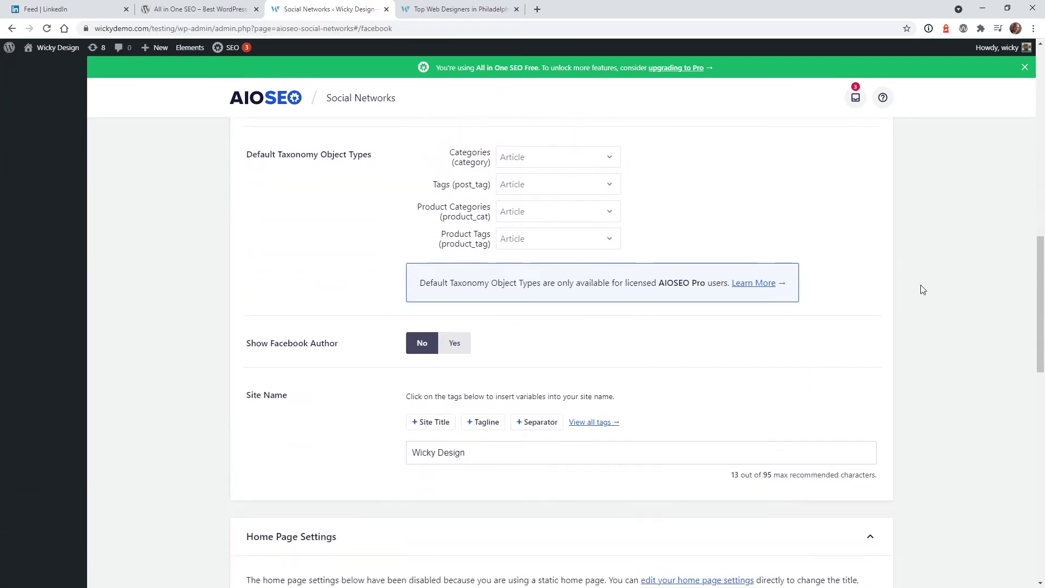
pyautogui.scroll(-6, 924, 290)
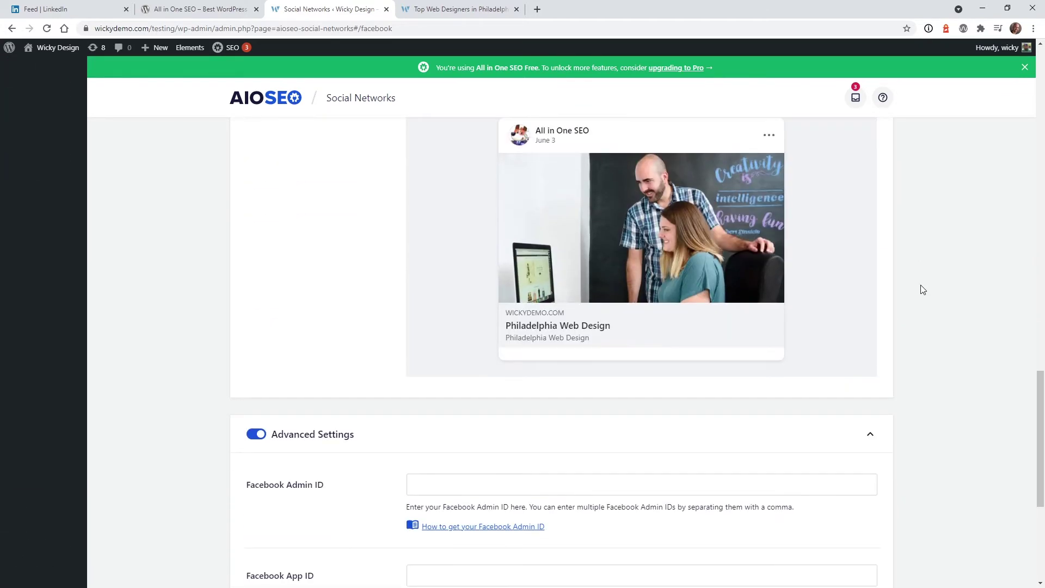
pyautogui.scroll(2, 923, 290)
pyautogui.scroll(20, 923, 290)
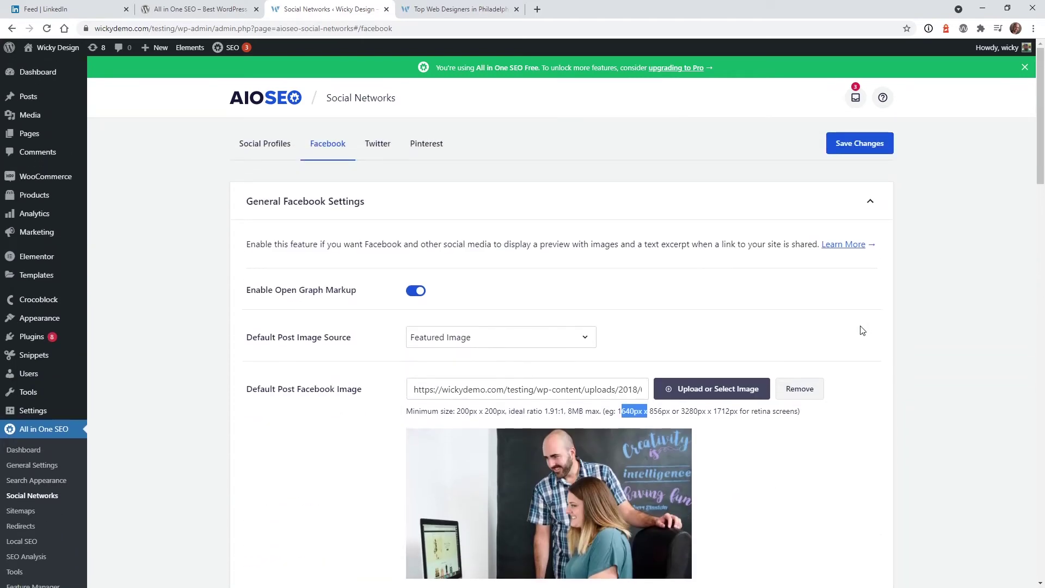
# On the Twitter settings, toggle Enable Twitter Card off and back on
pyautogui.click(376, 147)
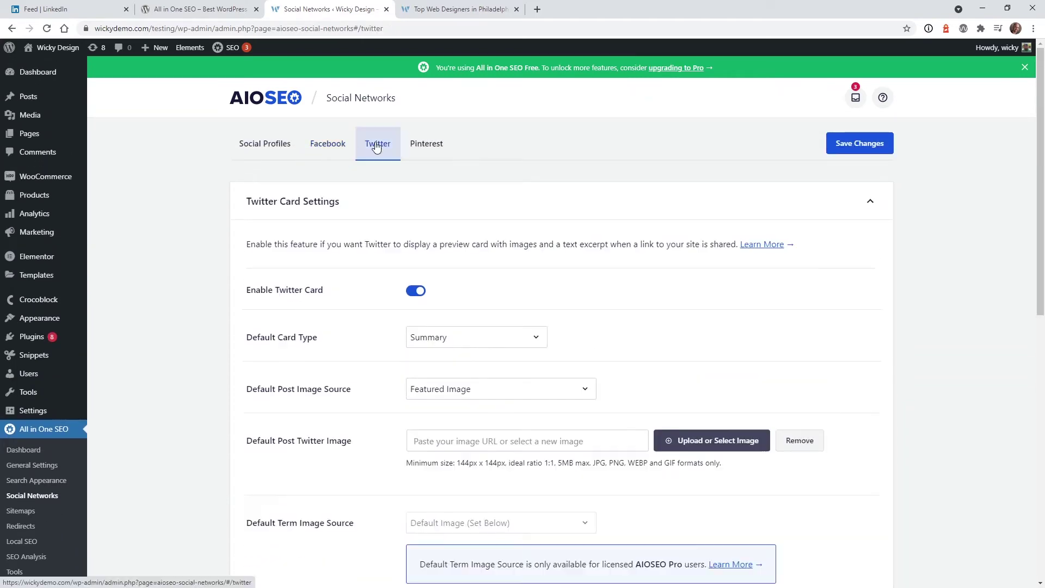
pyautogui.click(417, 293)
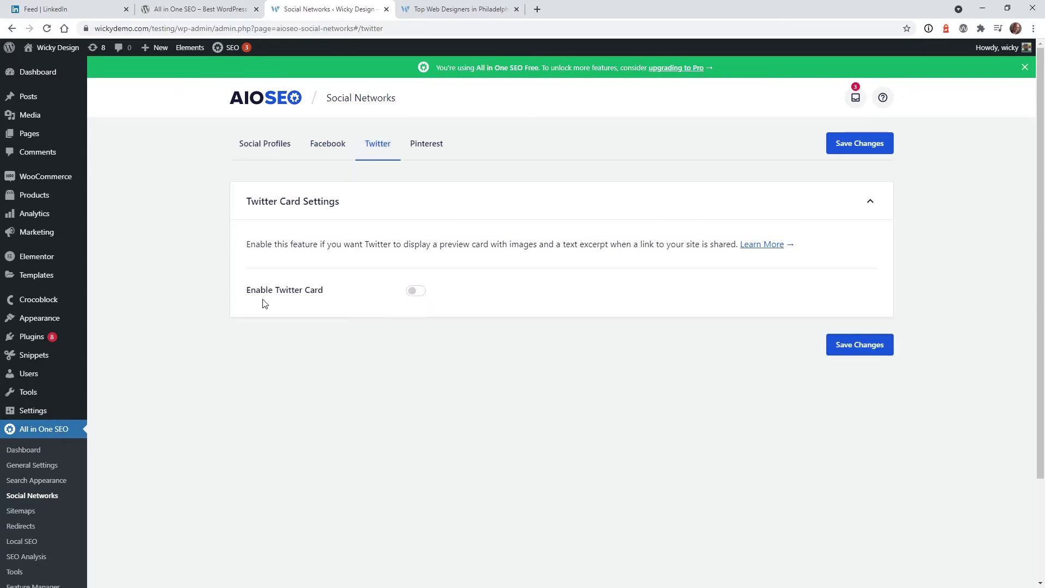
pyautogui.click(416, 293)
pyautogui.scroll(-1, 298, 310)
pyautogui.scroll(-4, 298, 311)
pyautogui.scroll(2, 333, 299)
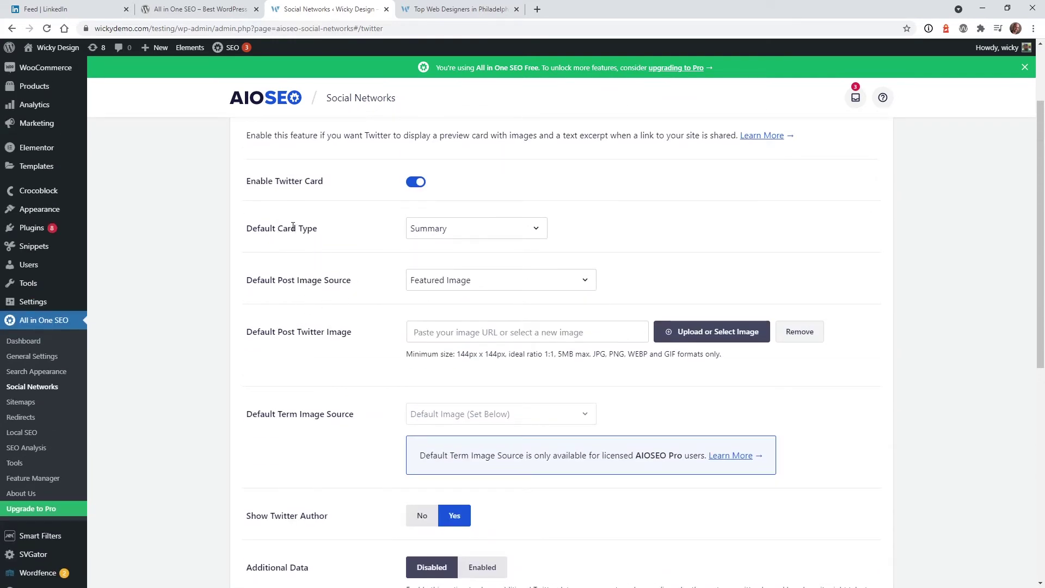
# Choose Summary with Large Image as the Default Card Type
pyautogui.click(539, 233)
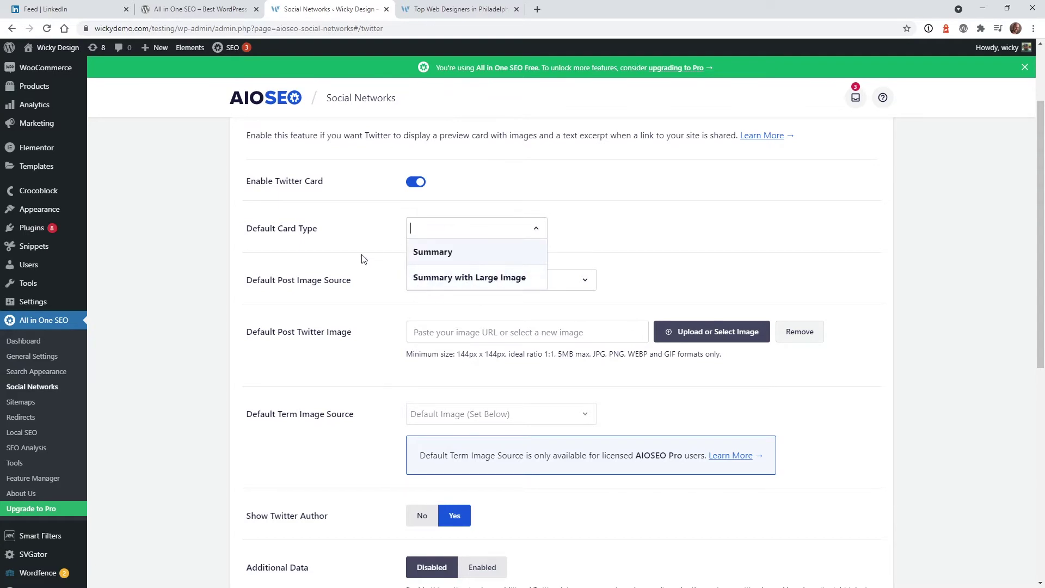
pyautogui.click(539, 277)
pyautogui.scroll(-8, 599, 354)
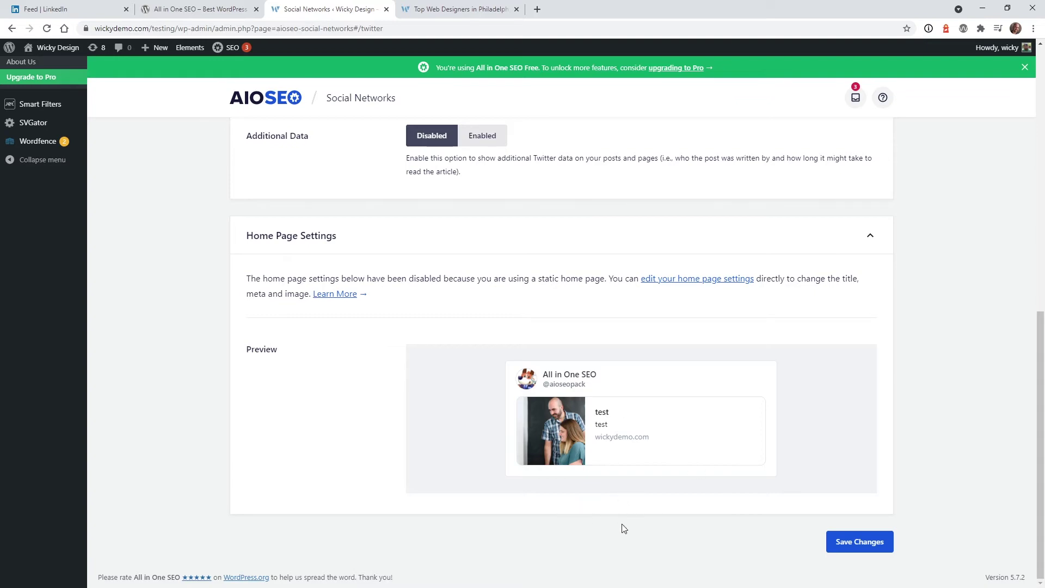
pyautogui.scroll(15, 612, 522)
# Review the Facebook social settings again
pyautogui.click(328, 148)
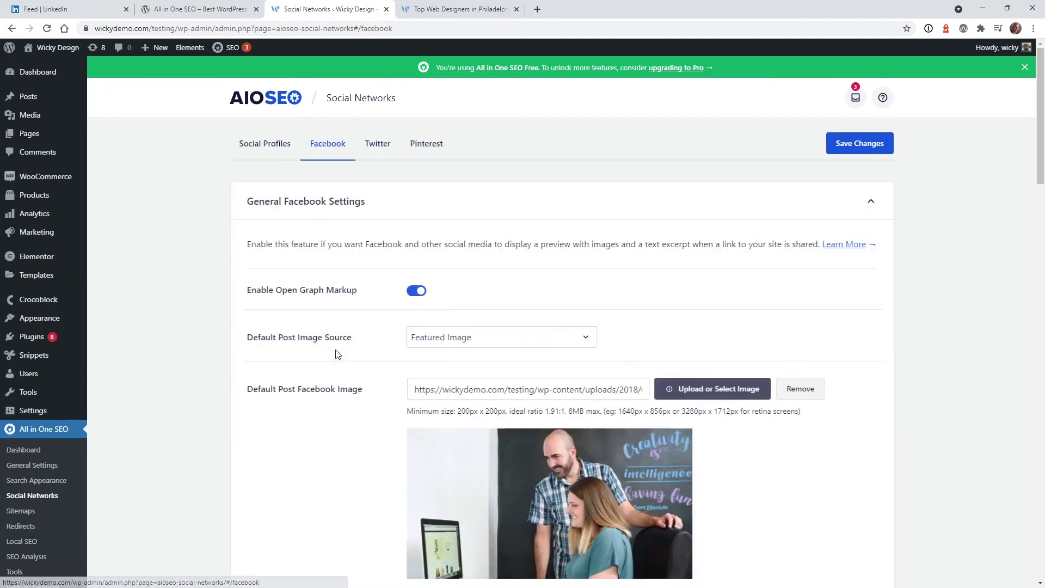
pyautogui.scroll(-15, 338, 354)
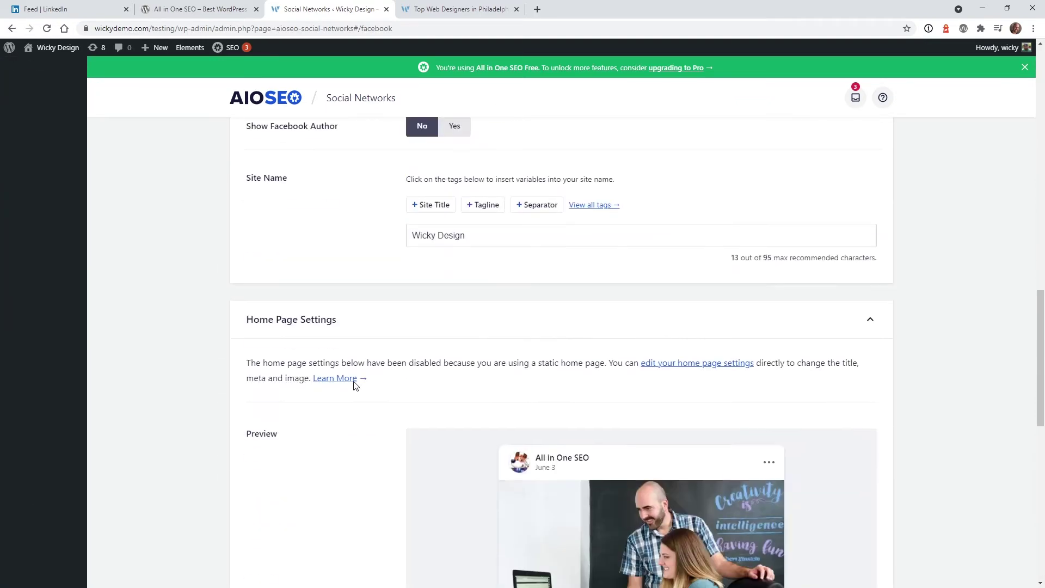
pyautogui.scroll(-2, 355, 385)
pyautogui.scroll(20, 504, 472)
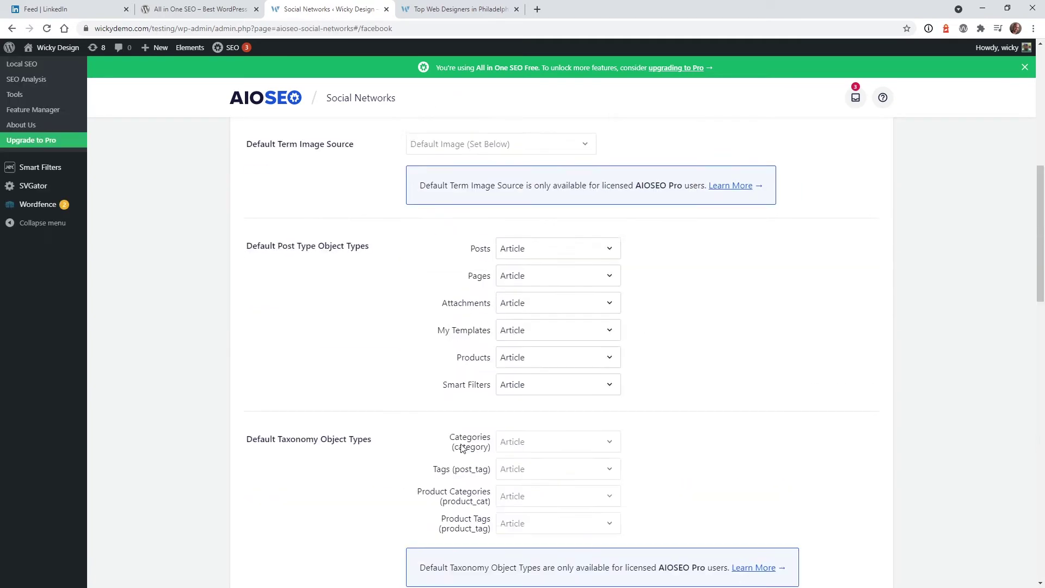
# Set the Twitter Default Post Image Source to Featured Image and save the changes
pyautogui.click(377, 140)
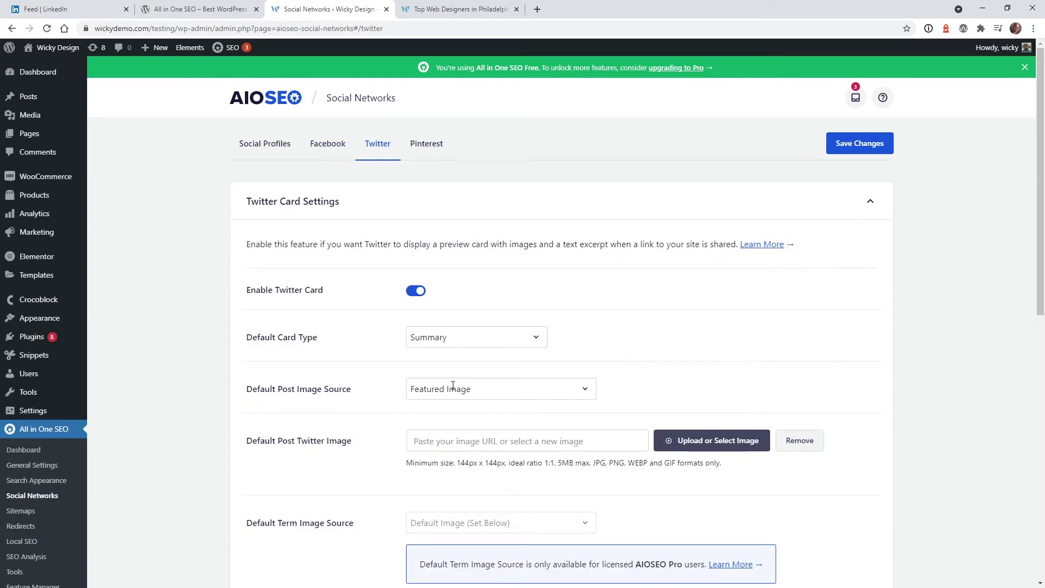
pyautogui.click(582, 391)
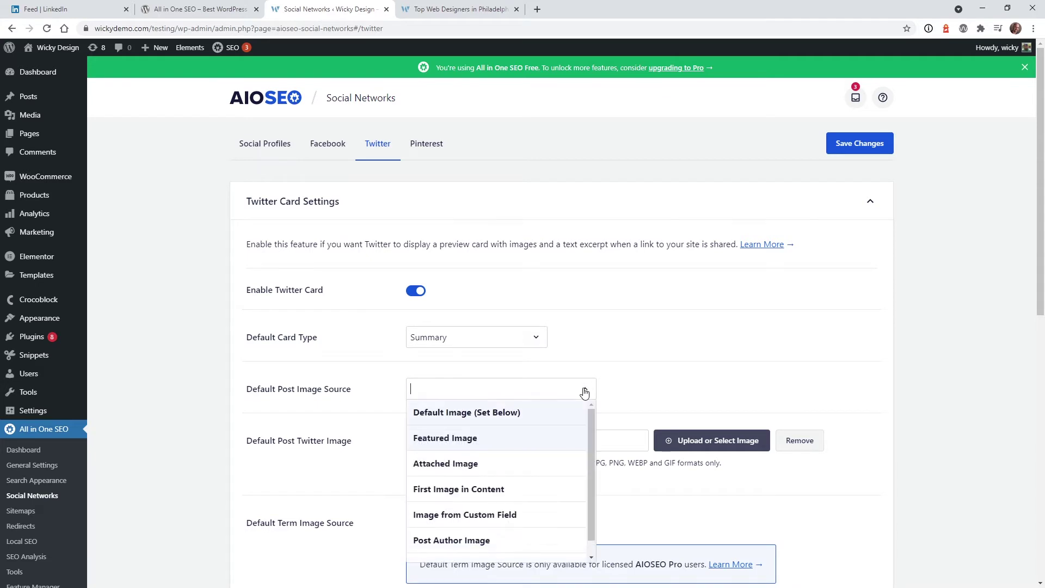
pyautogui.click(489, 441)
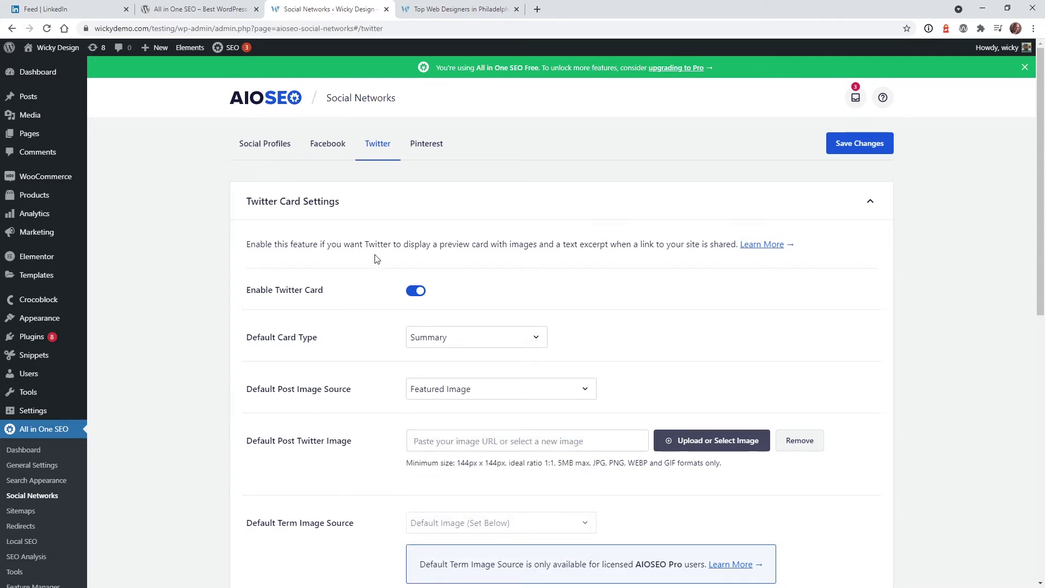
pyautogui.scroll(-2, 340, 480)
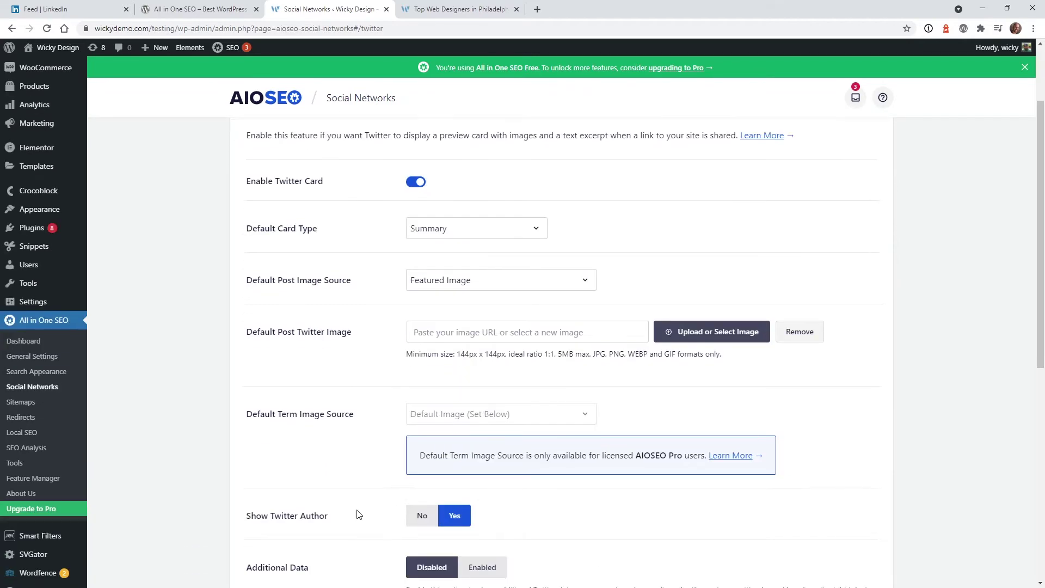
pyautogui.scroll(-6, 367, 405)
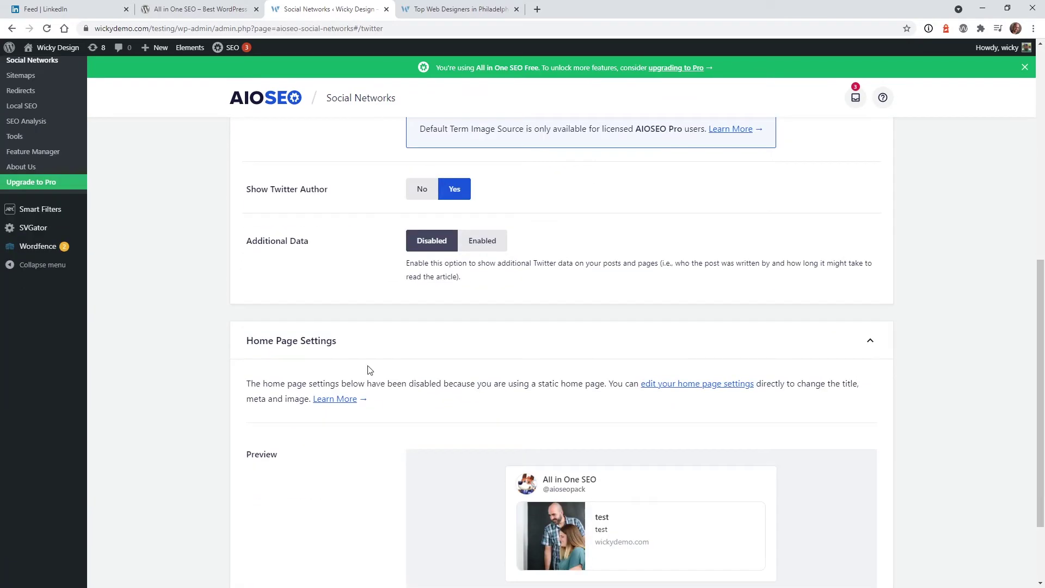
pyautogui.scroll(8, 317, 464)
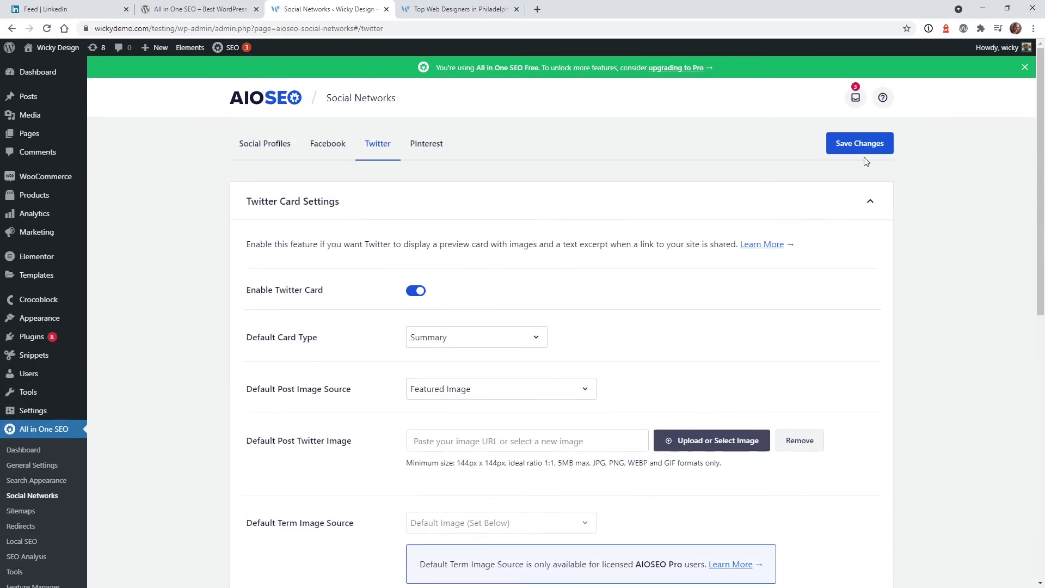
pyautogui.click(869, 151)
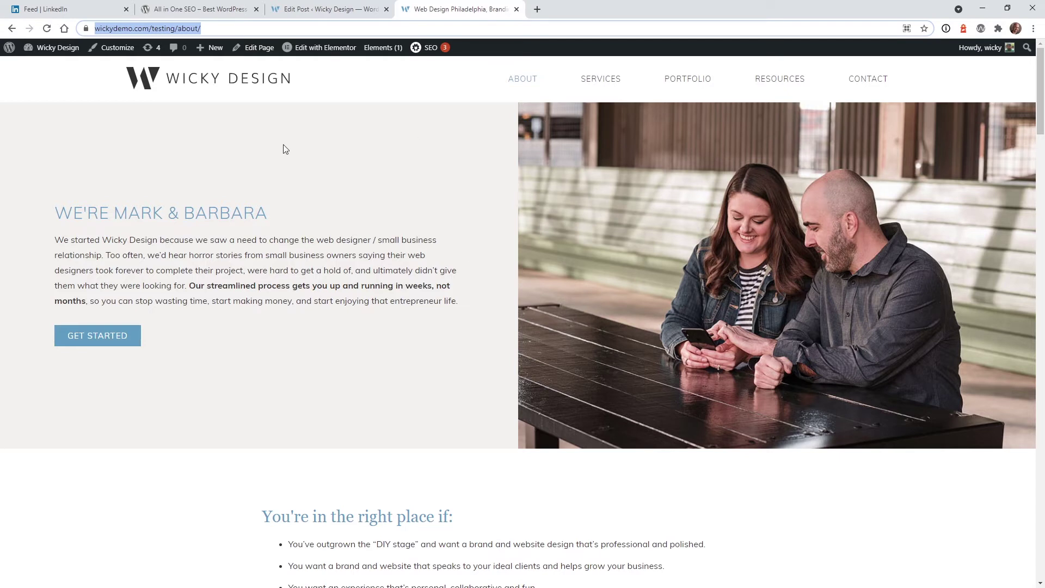
# Copy the About page URL from the address bar and go to the LinkedIn feed
pyautogui.rightClick(177, 33)
pyautogui.click(238, 86)
pyautogui.click(65, 8)
# Paste the About page link into a new LinkedIn post, check its preview, then return to WordPress
pyautogui.click(455, 114)
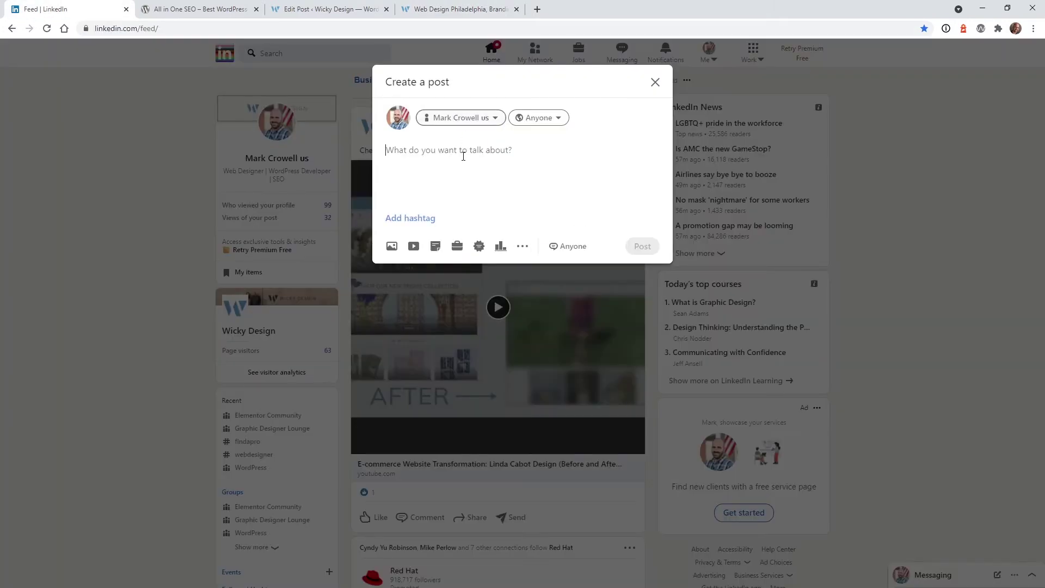
pyautogui.hotkey('ctrl', 'v')
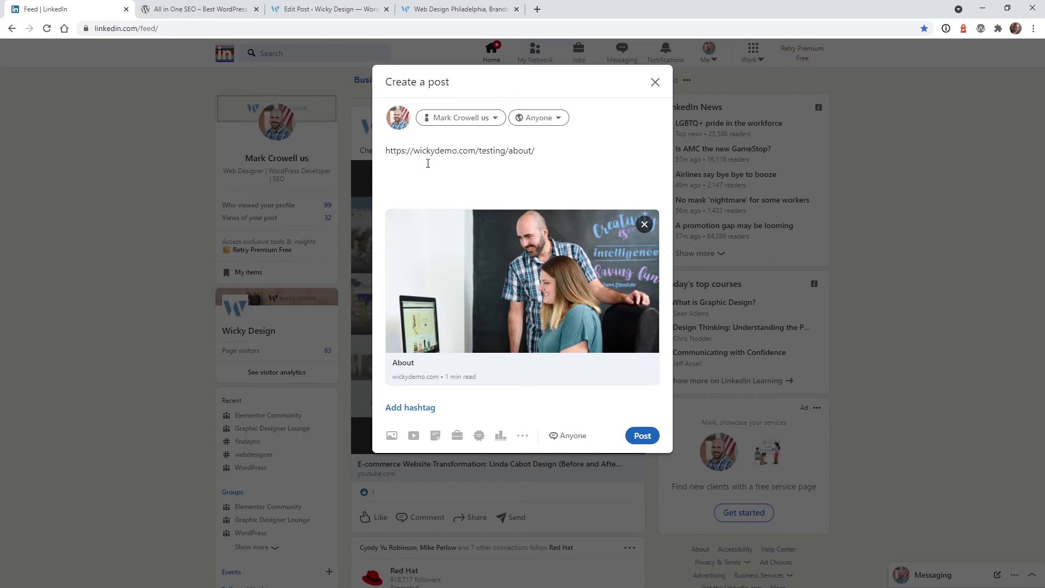
pyautogui.click(343, 7)
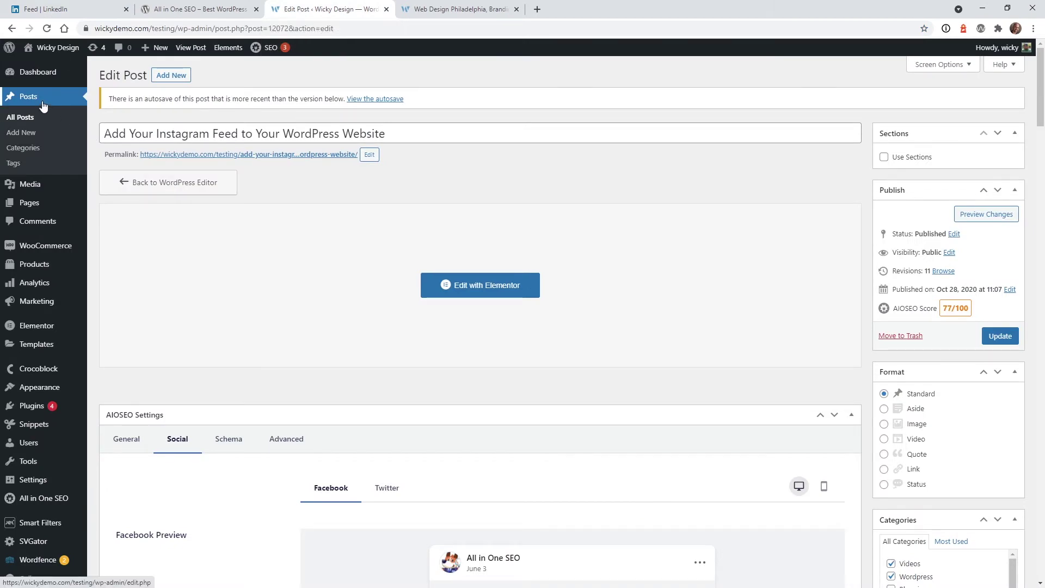
# Open the About page in the editor via Edit Page and scroll down to AIOSEO Settings
pyautogui.click(455, 9)
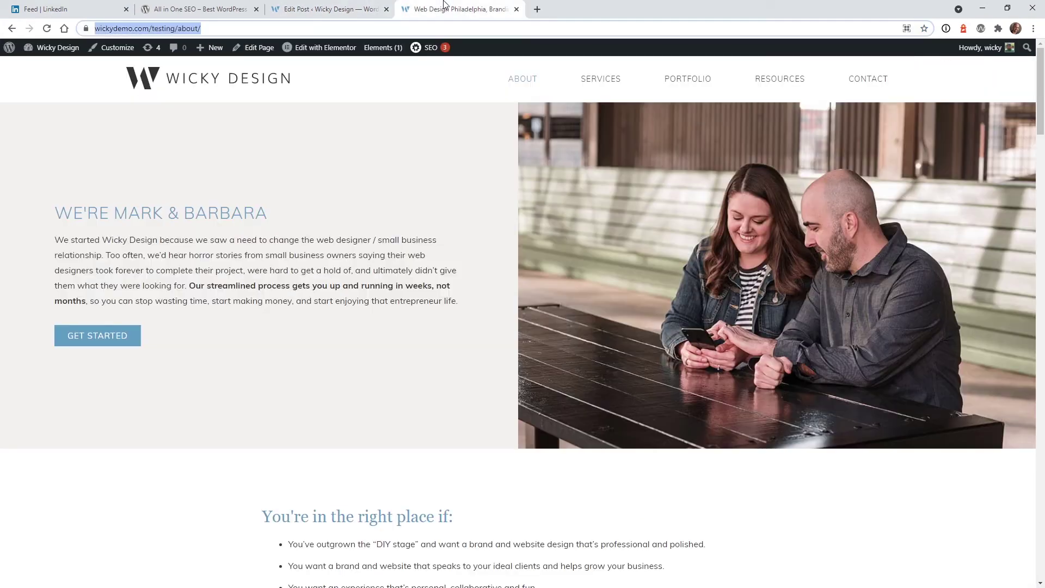
pyautogui.click(254, 49)
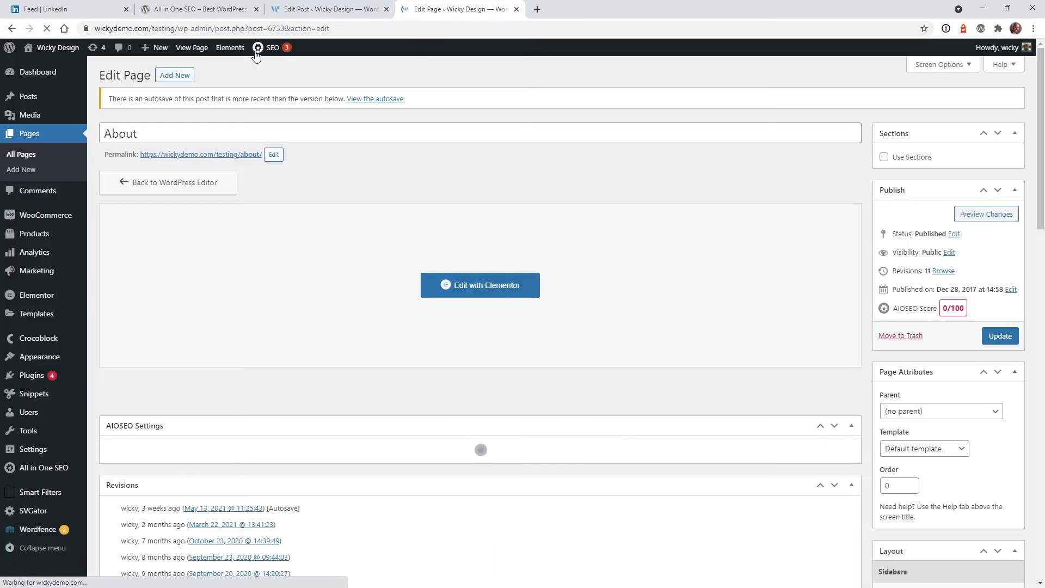
pyautogui.scroll(-6, 316, 238)
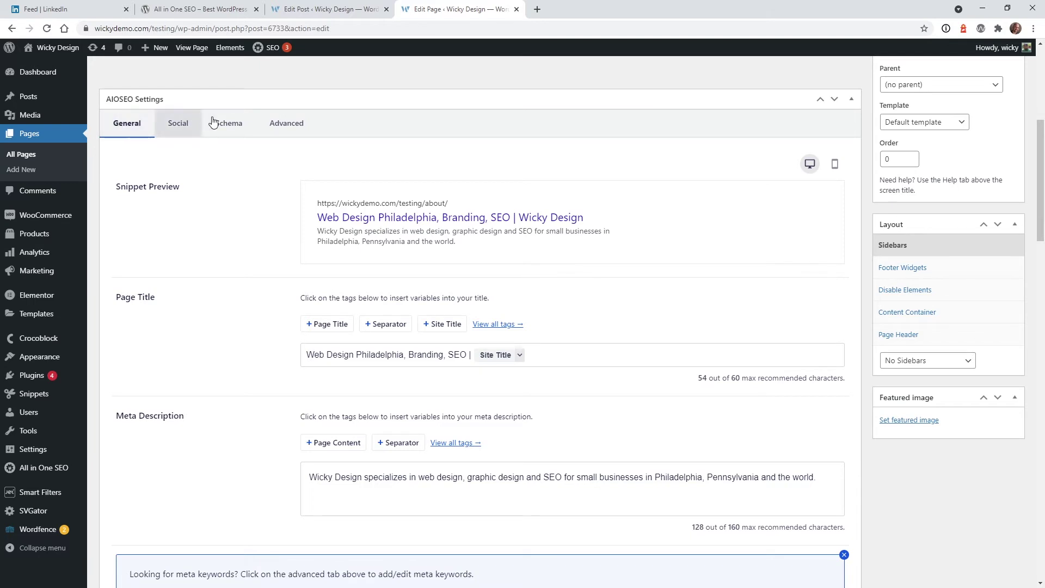
pyautogui.scroll(-2, 173, 217)
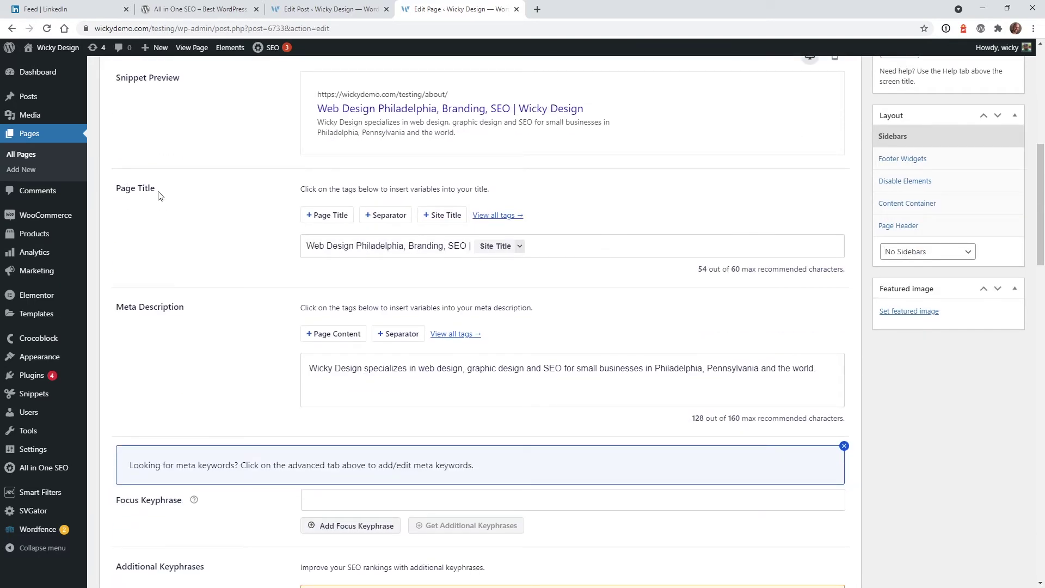
pyautogui.scroll(-2, 294, 326)
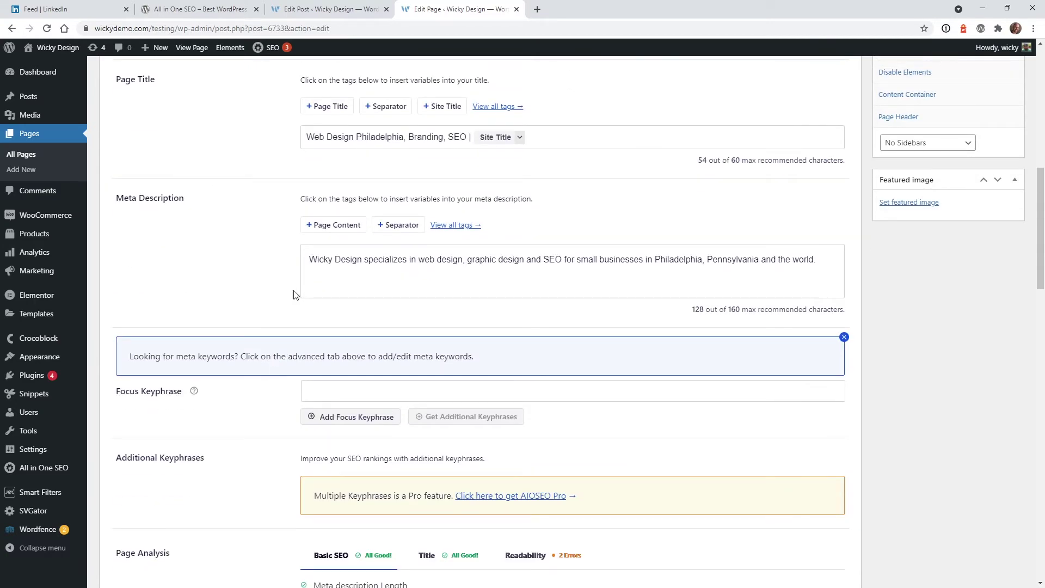
# In the About page's AIOSEO Social tab, change the Image Source to Custom Image
pyautogui.scroll(-4, 288, 300)
pyautogui.scroll(15, 268, 315)
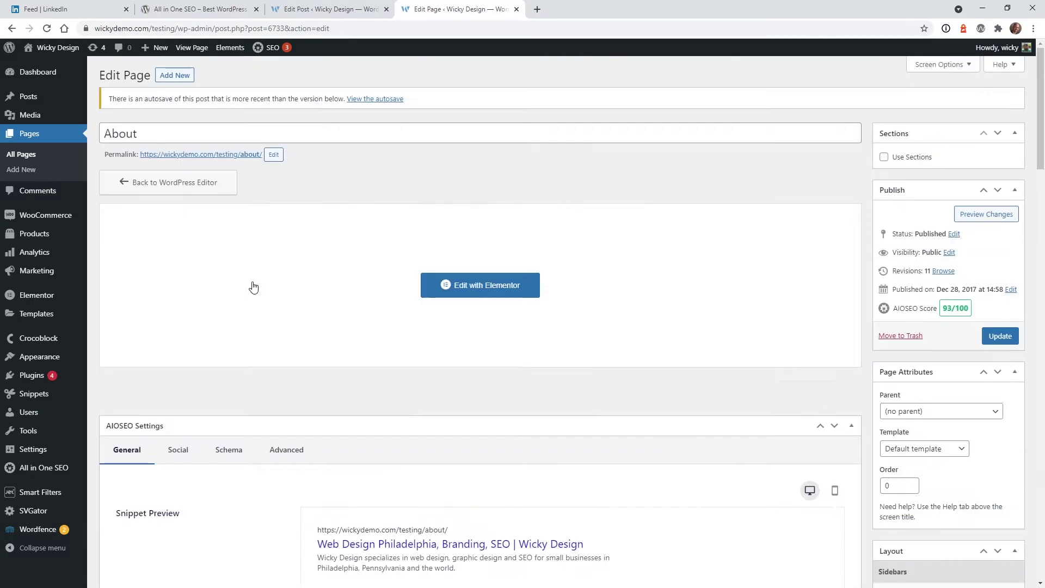
pyautogui.click(180, 458)
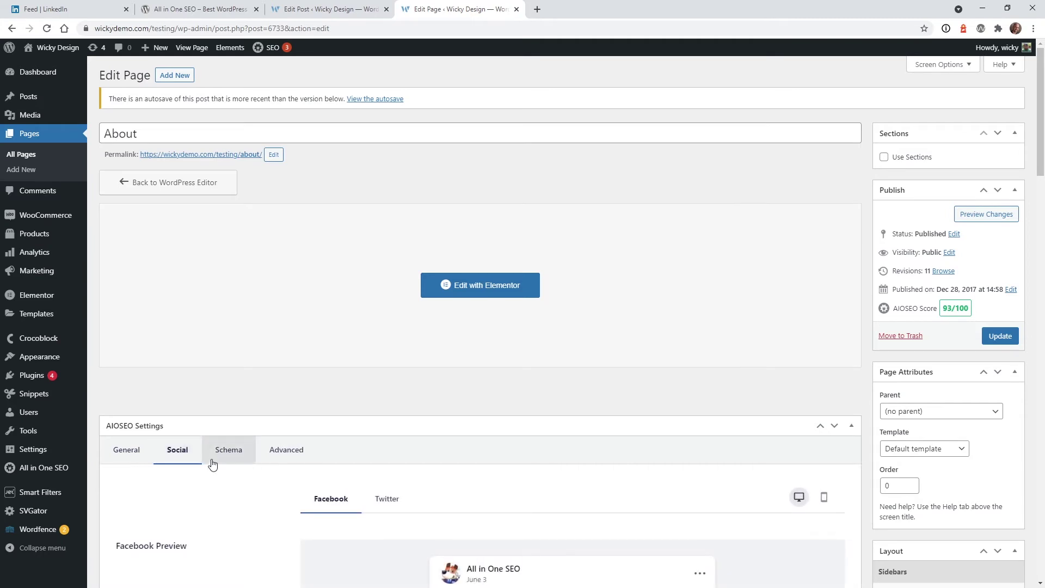
pyautogui.scroll(-4, 213, 464)
pyautogui.scroll(-2, 212, 464)
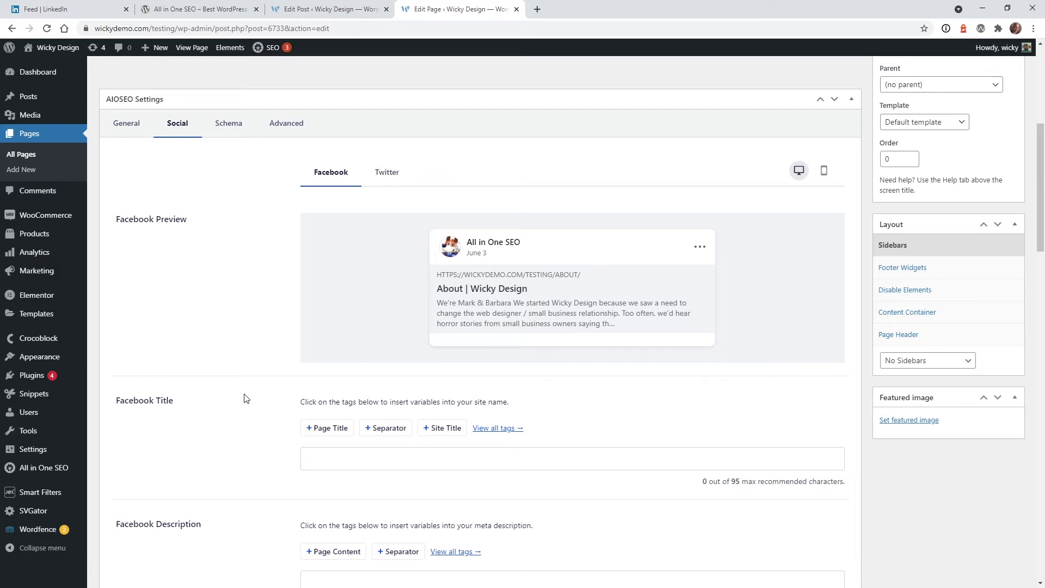
pyautogui.scroll(-4, 245, 399)
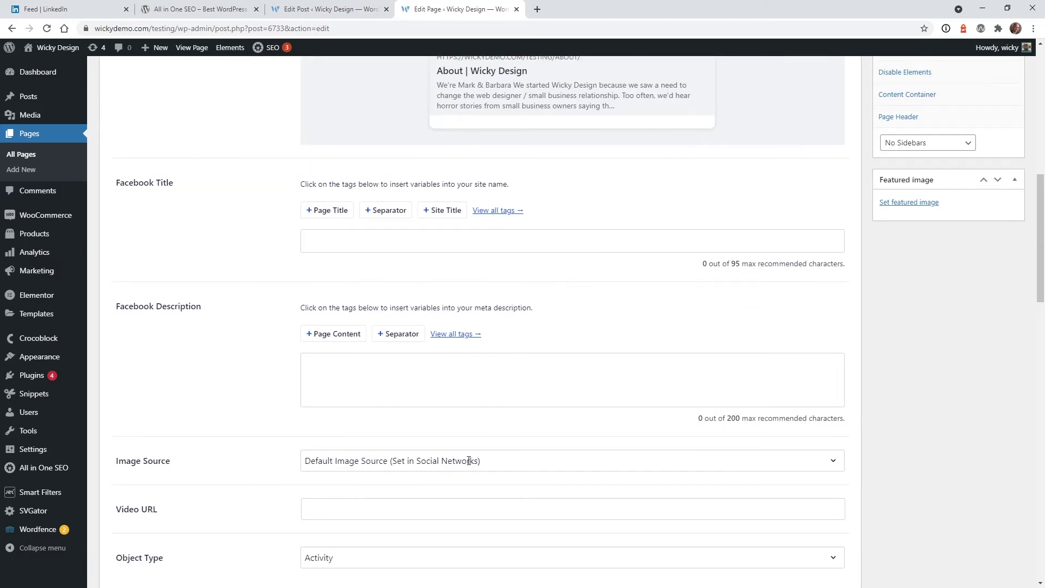
pyautogui.click(554, 462)
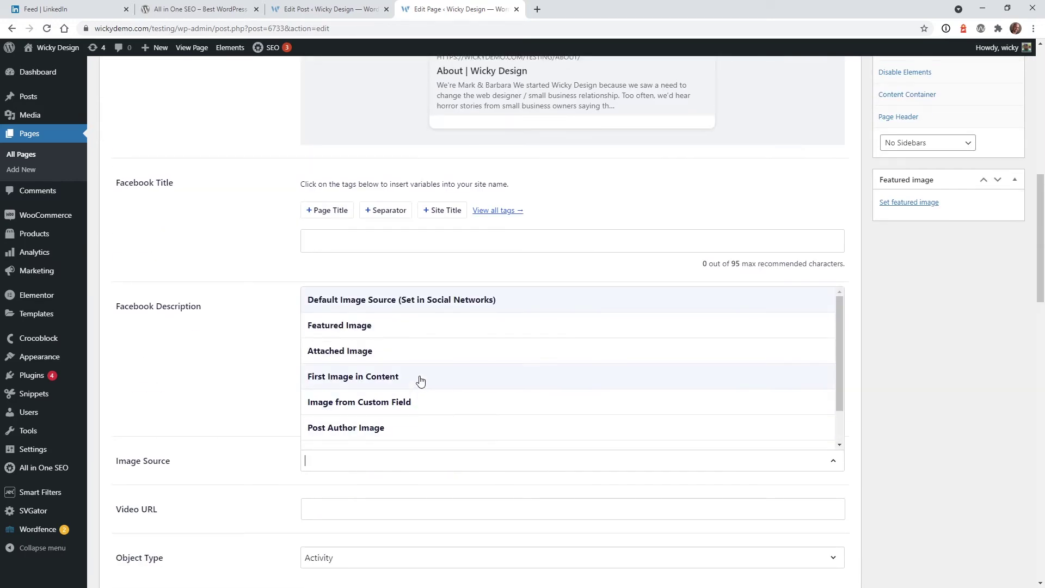
pyautogui.scroll(-2, 408, 395)
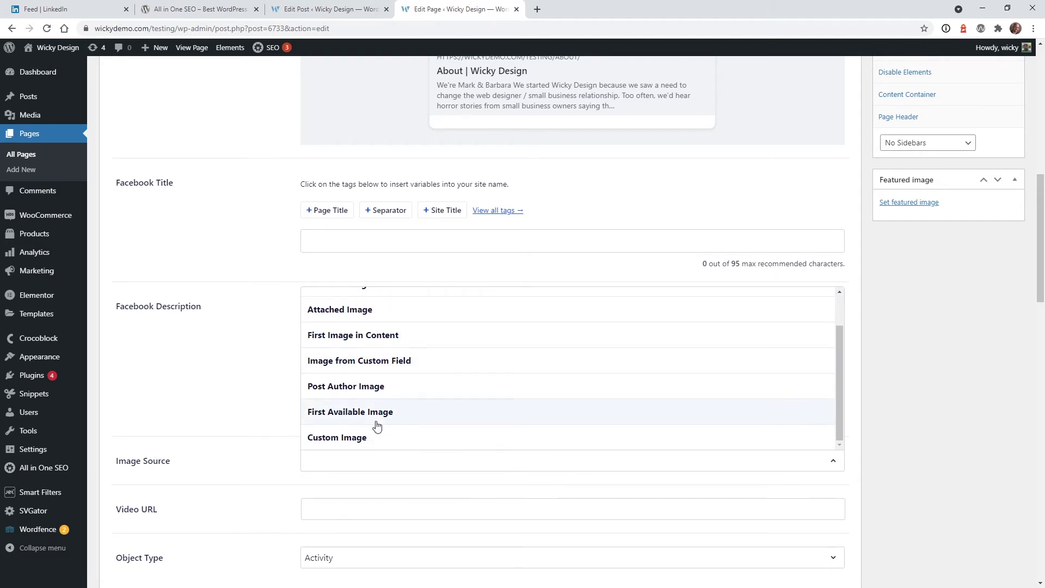
pyautogui.click(365, 445)
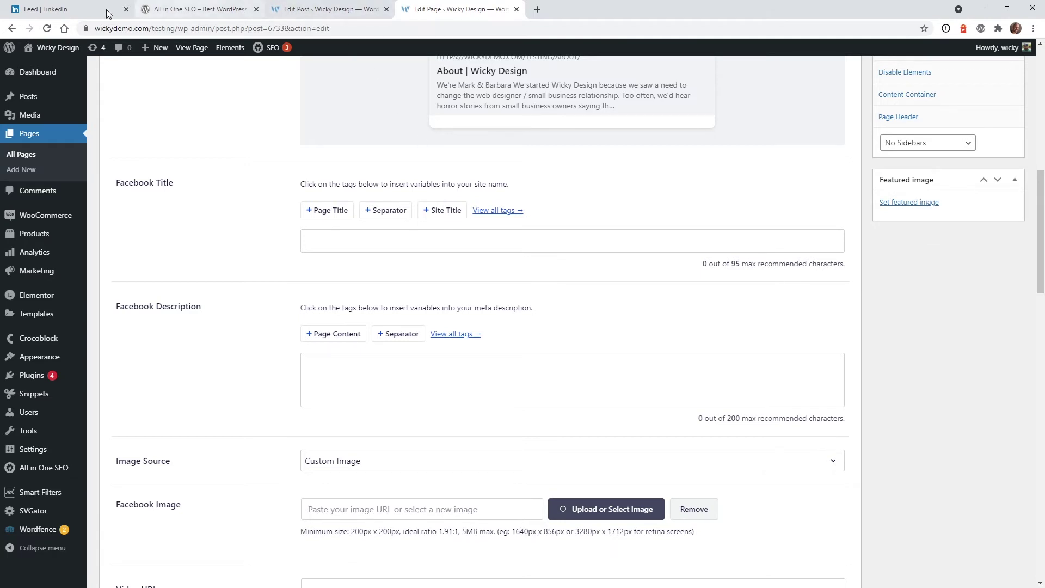
pyautogui.click(65, 9)
# Choose ig-feed-featured from the Media Library as the Facebook image and update the page
pyautogui.click(462, 9)
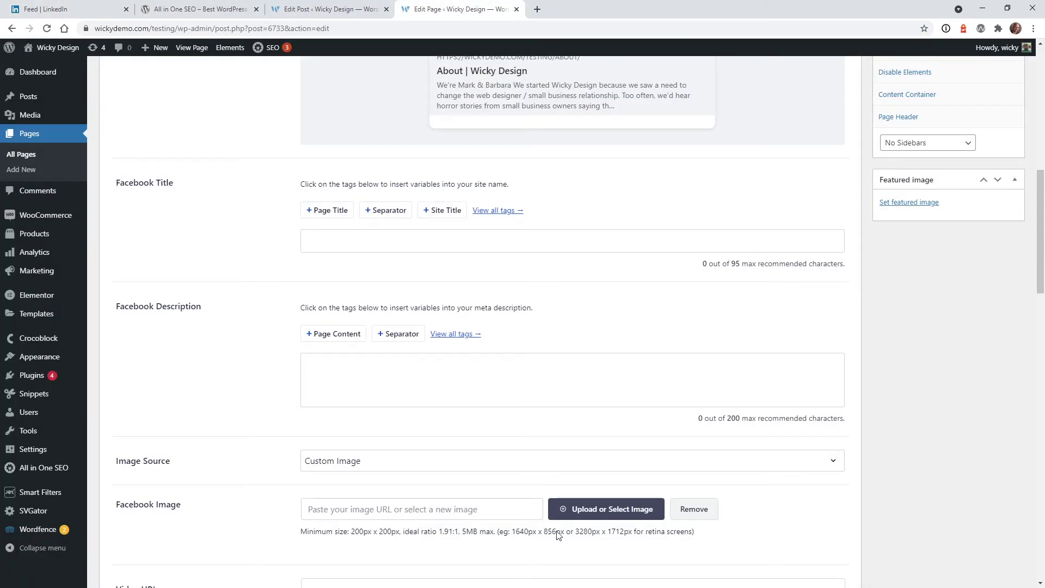
pyautogui.click(601, 509)
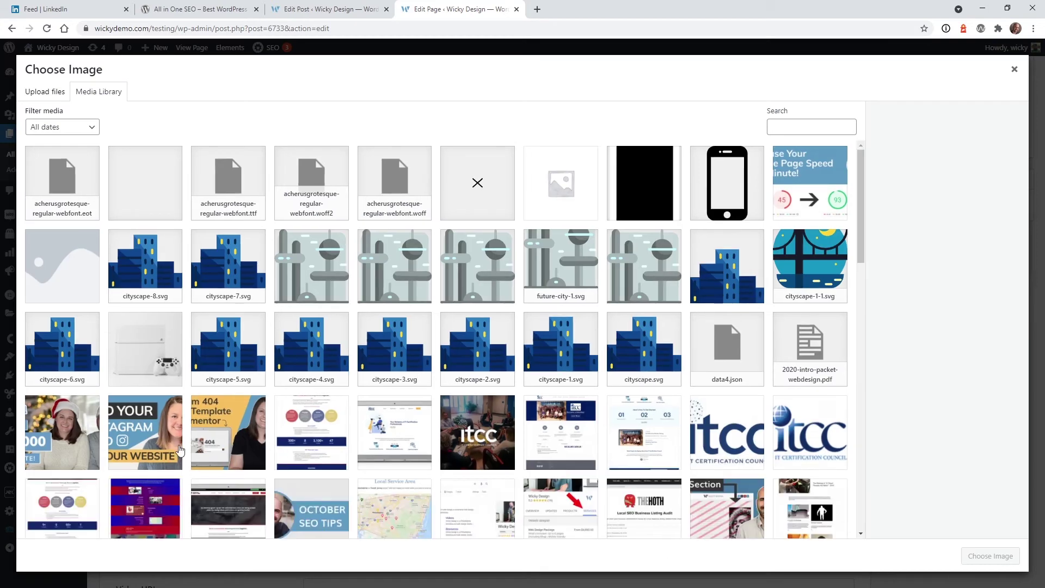
pyautogui.click(153, 443)
pyautogui.click(984, 556)
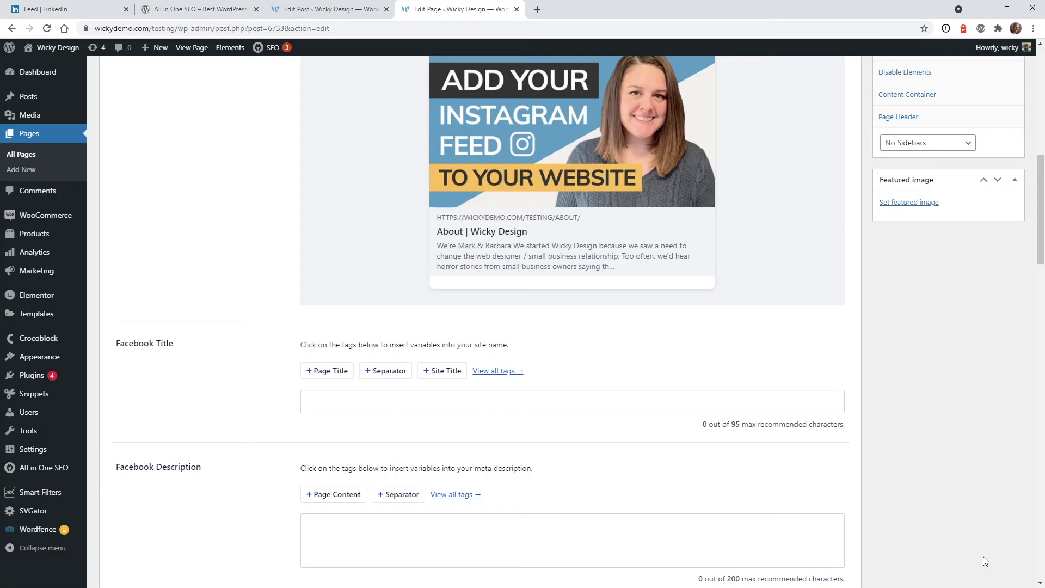
pyautogui.scroll(2, 945, 368)
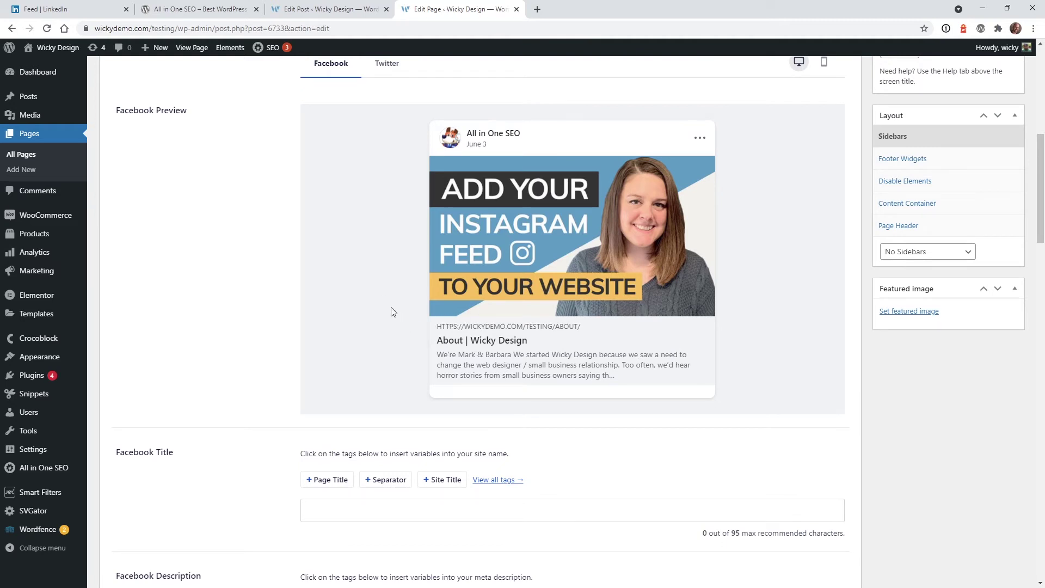
pyautogui.scroll(2, 492, 274)
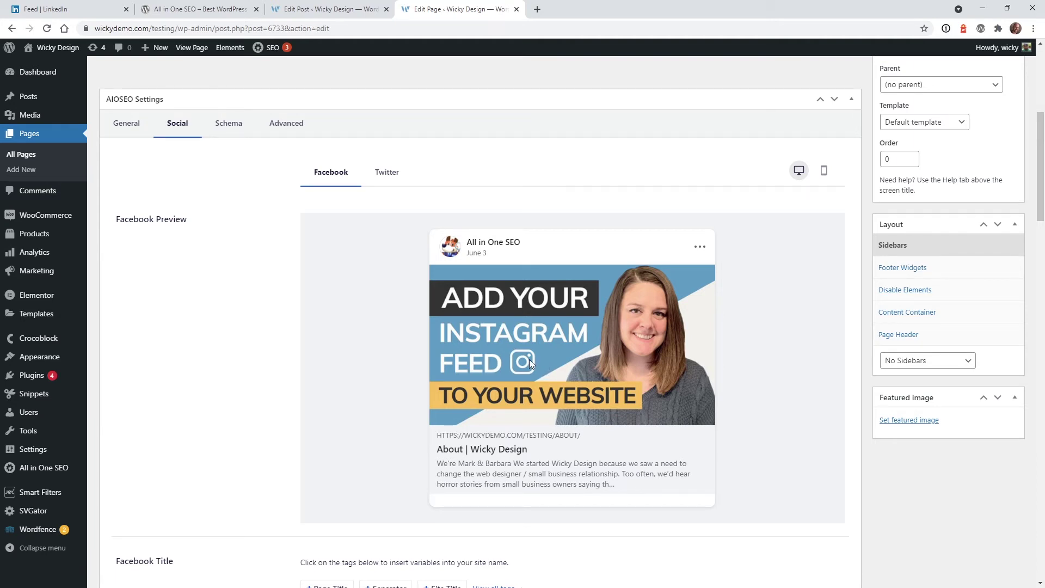
pyautogui.scroll(2, 833, 324)
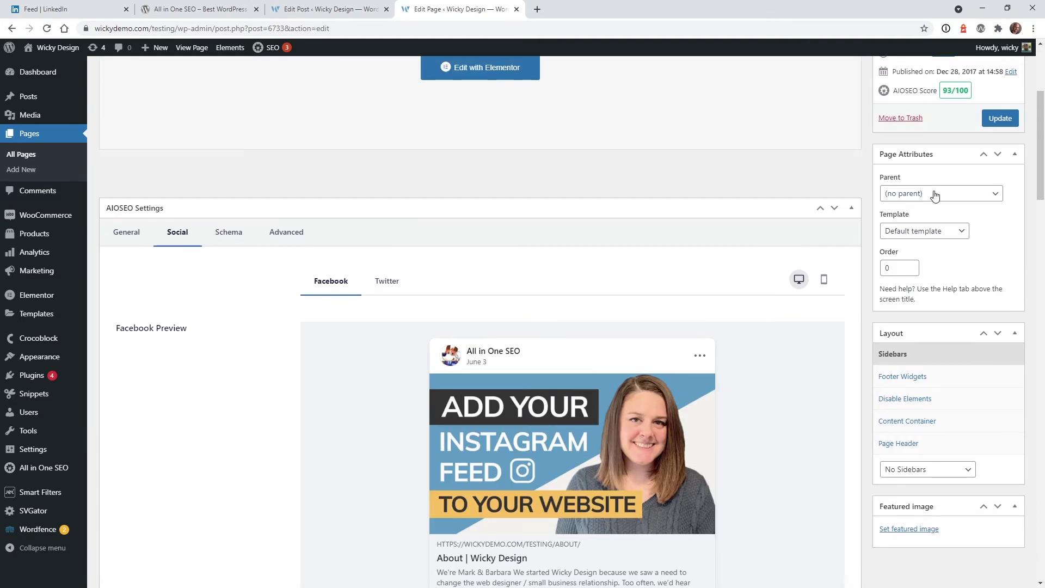
pyautogui.click(998, 120)
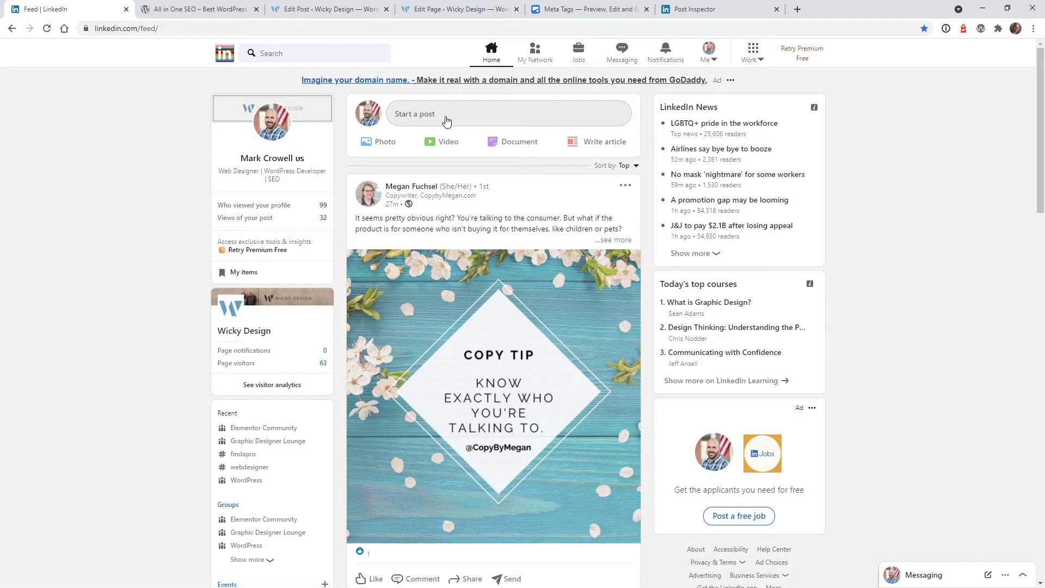
# Paste the About page URL into a new LinkedIn post to see the Instagram Feed image preview
pyautogui.click(446, 121)
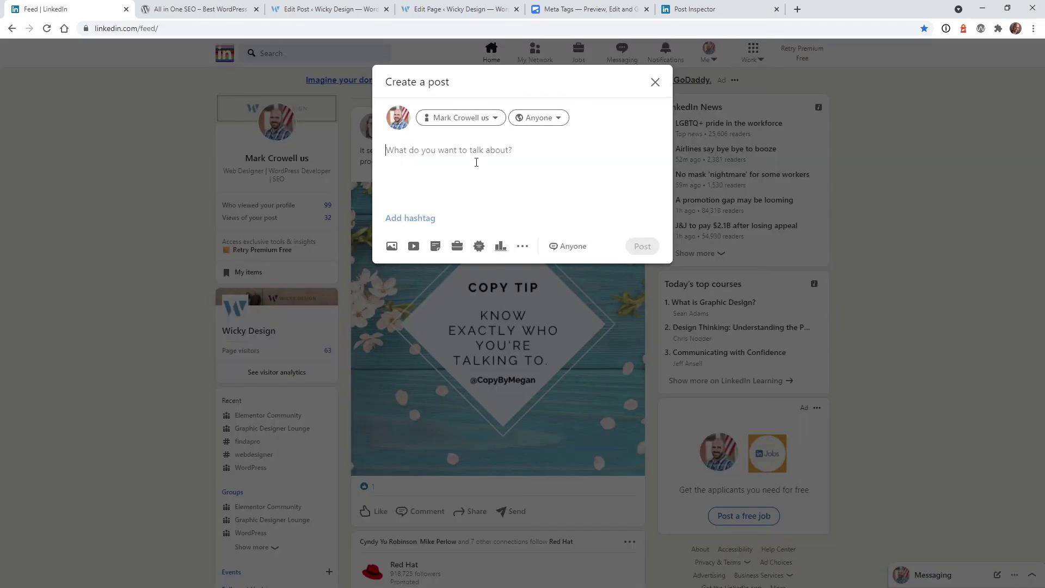
pyautogui.write('https://wickydemo.com/testing/about/')
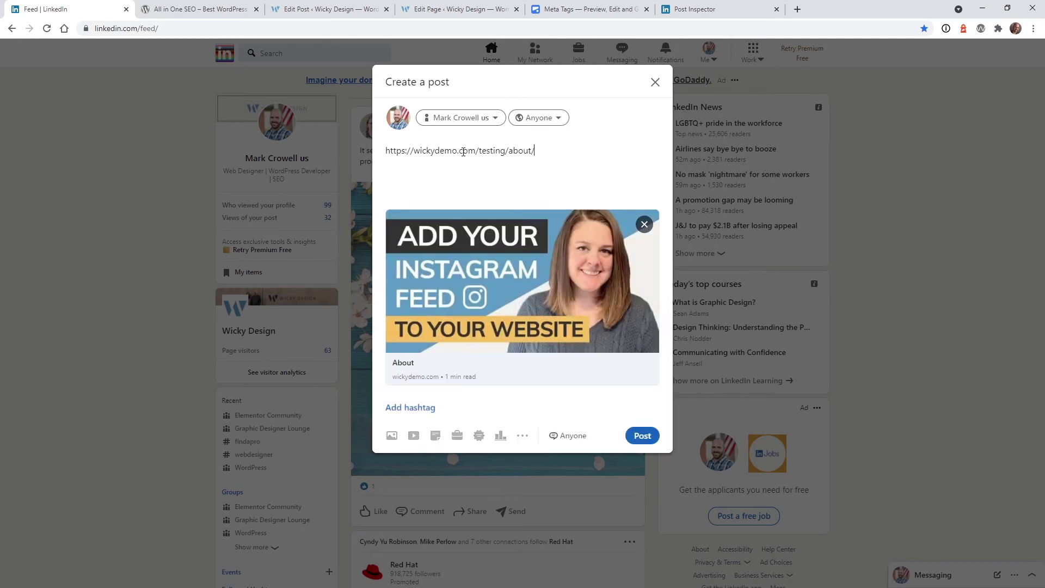
# Turn on Use Data from Facebook Tab in the About page's AIOSEO Twitter settings
pyautogui.hotkey('ctrl', '4')
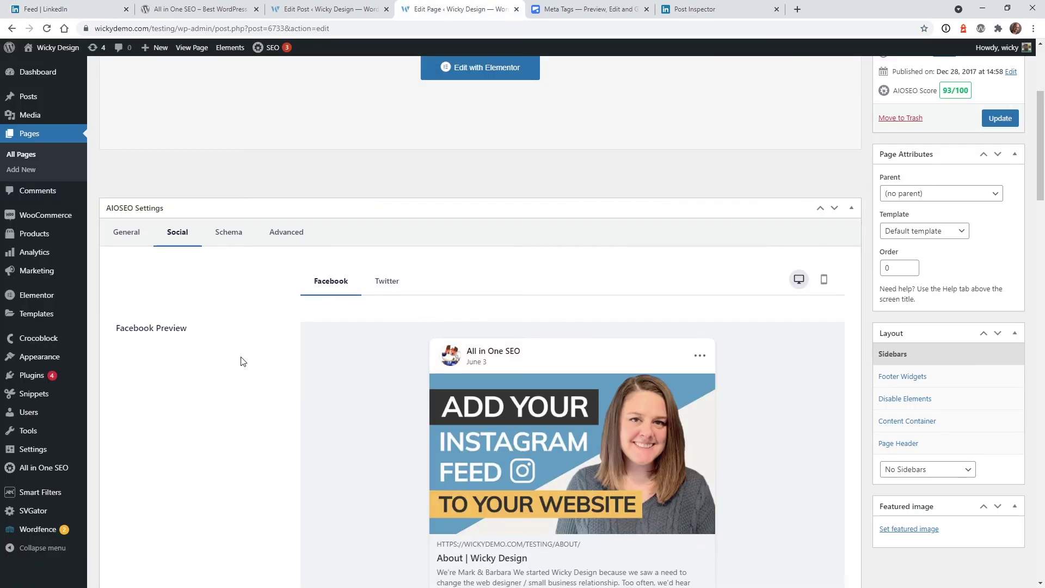
pyautogui.scroll(-2, 243, 363)
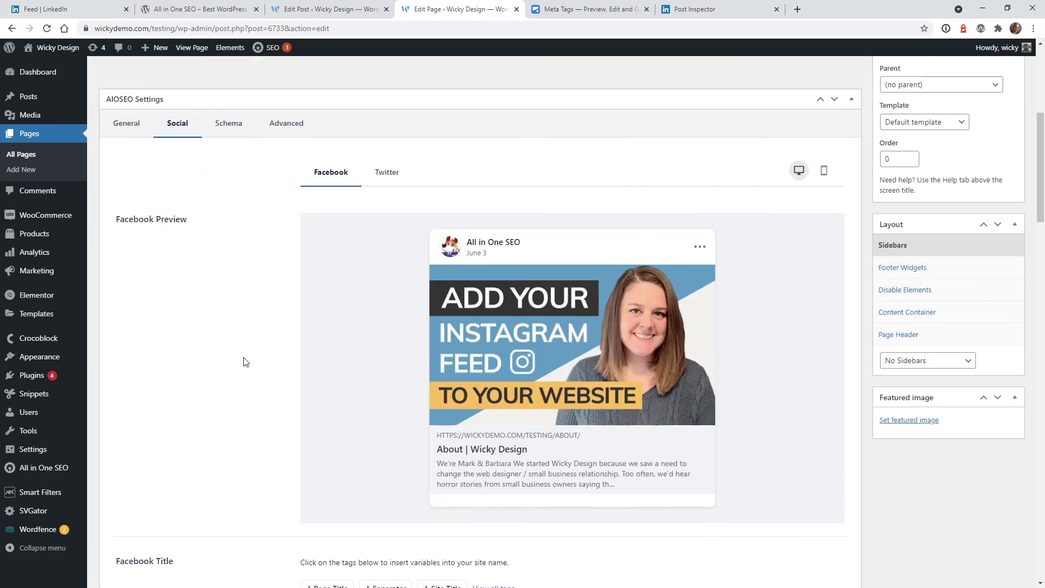
pyautogui.click(389, 180)
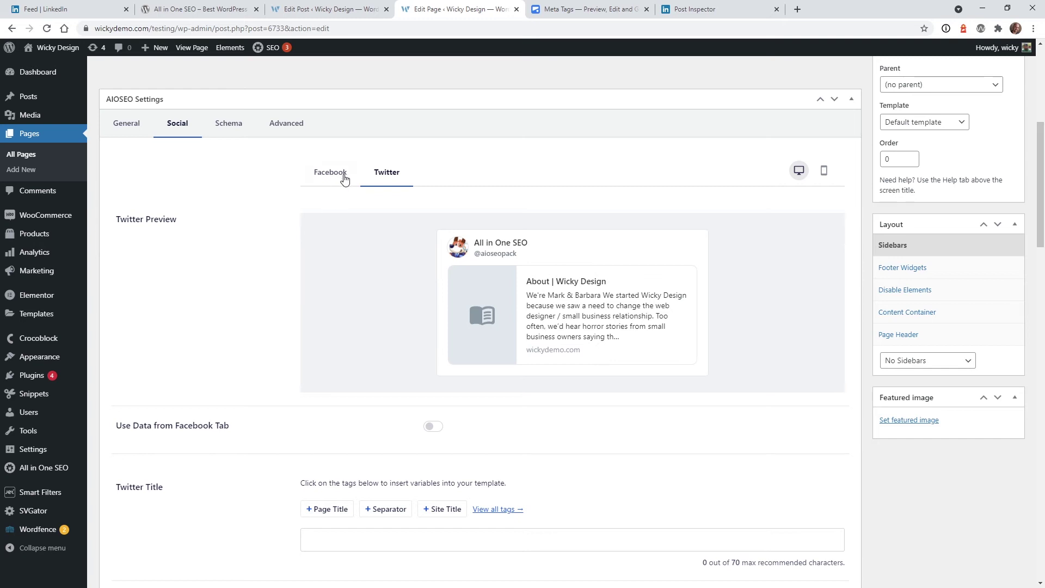
pyautogui.scroll(-2, 251, 379)
pyautogui.scroll(-2, 251, 379)
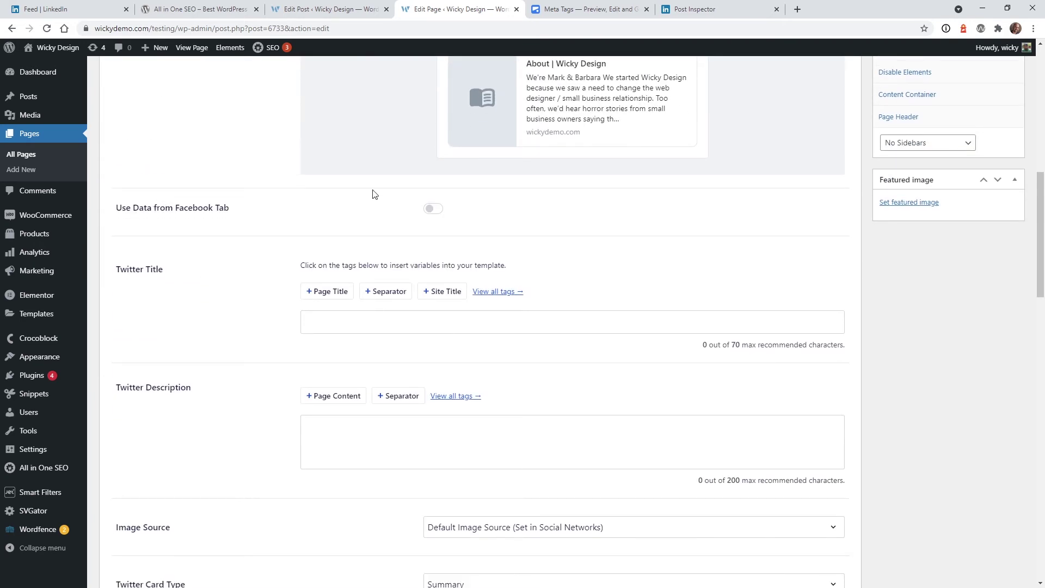
pyautogui.click(435, 210)
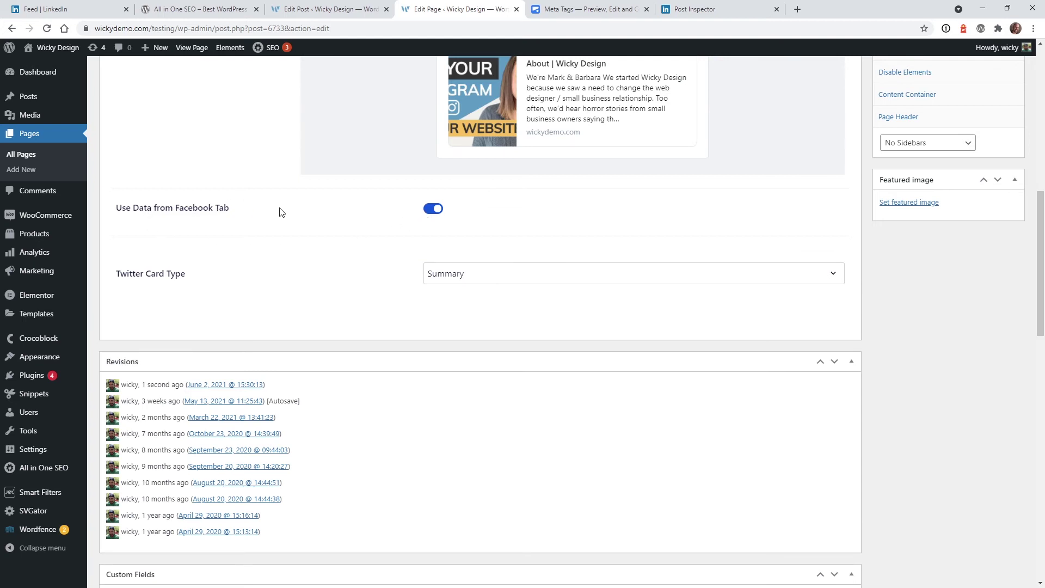
# Set the Twitter Card Type to Summary with Large Image
pyautogui.scroll(2, 321, 296)
pyautogui.scroll(2, 457, 242)
pyautogui.click(330, 172)
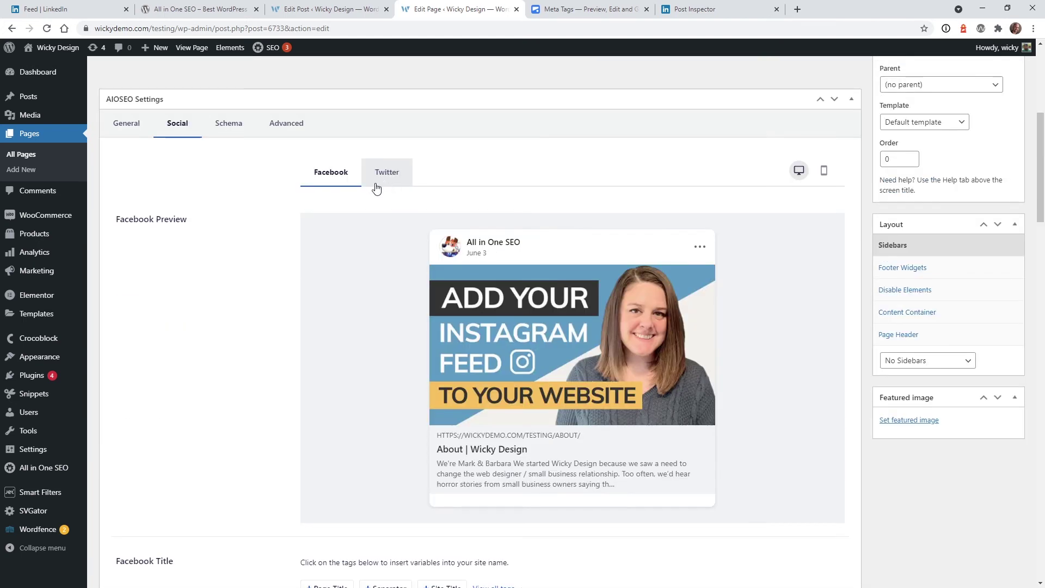
pyautogui.click(387, 173)
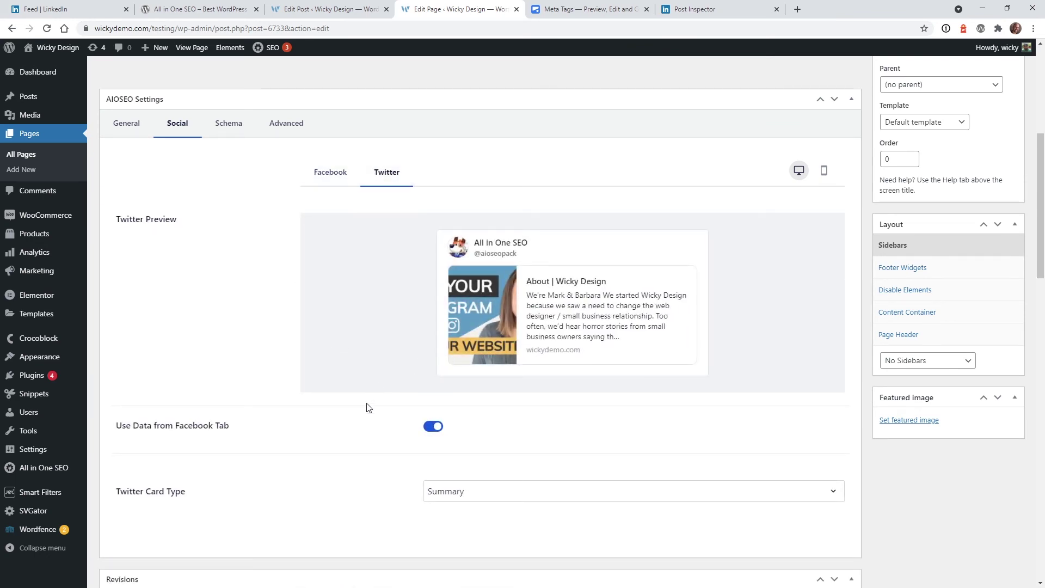
pyautogui.click(467, 497)
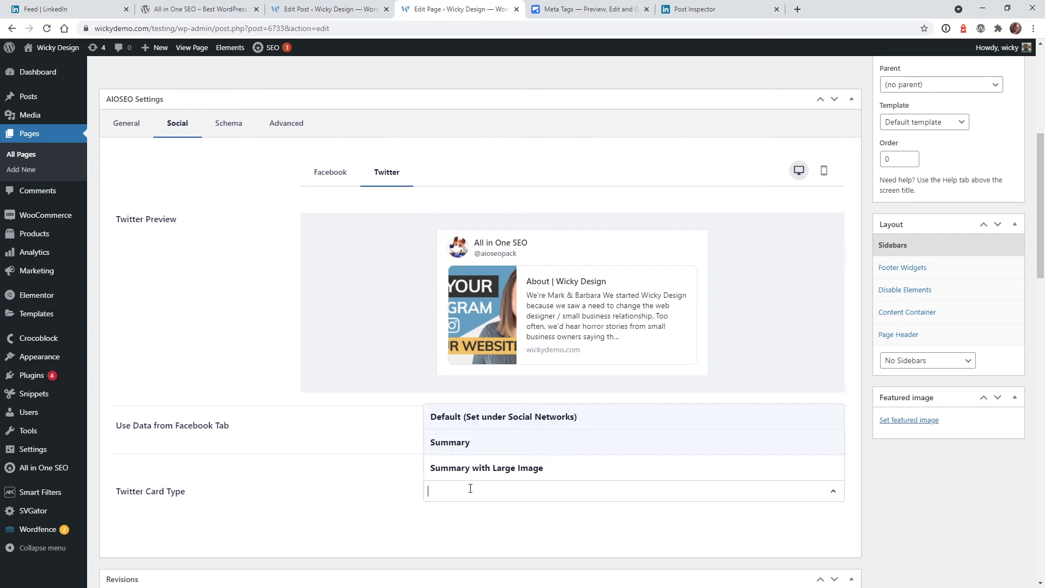
pyautogui.click(503, 470)
pyautogui.scroll(-4, 520, 479)
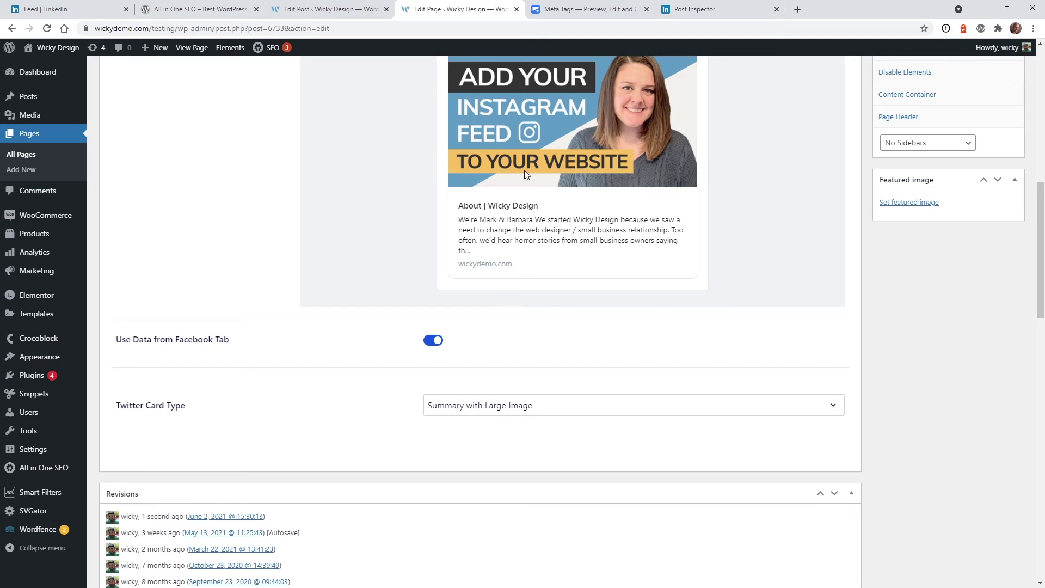
pyautogui.click(470, 408)
pyautogui.click(470, 356)
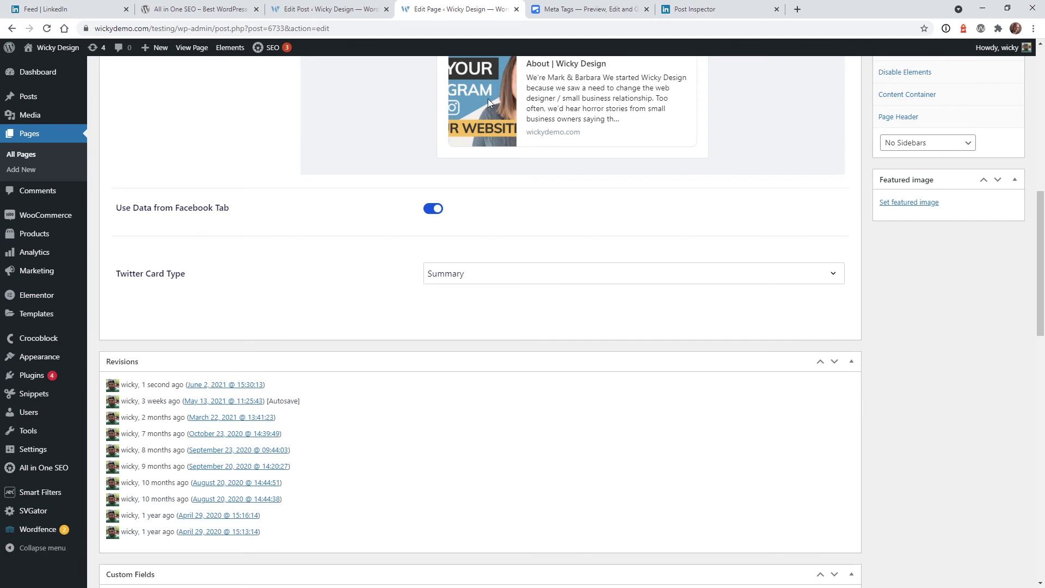
pyautogui.scroll(2, 495, 129)
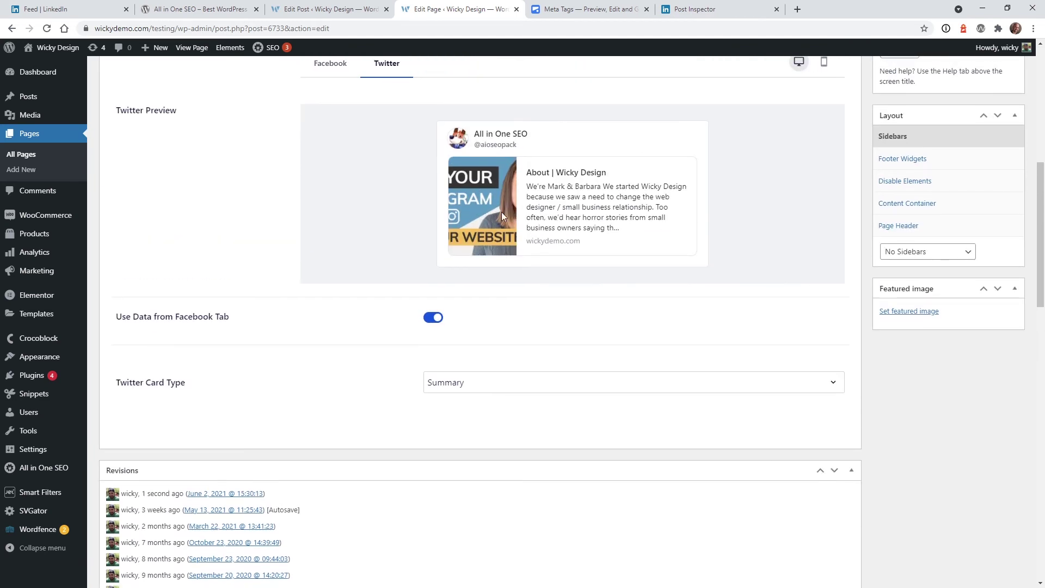
pyautogui.click(463, 382)
pyautogui.click(477, 363)
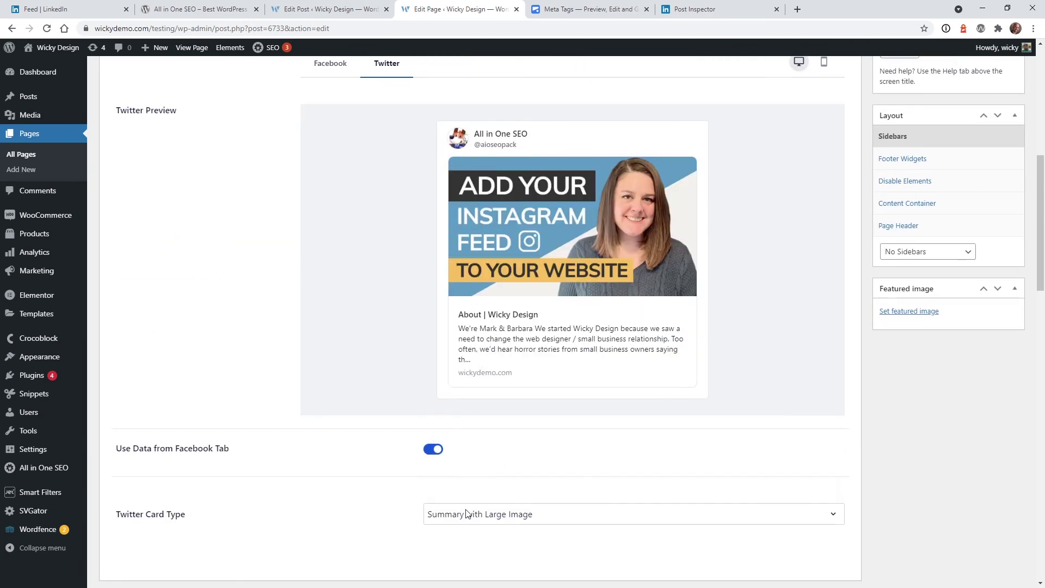
# Update the About page and confirm the Facebook preview shows the Instagram Feed image
pyautogui.scroll(4, 624, 483)
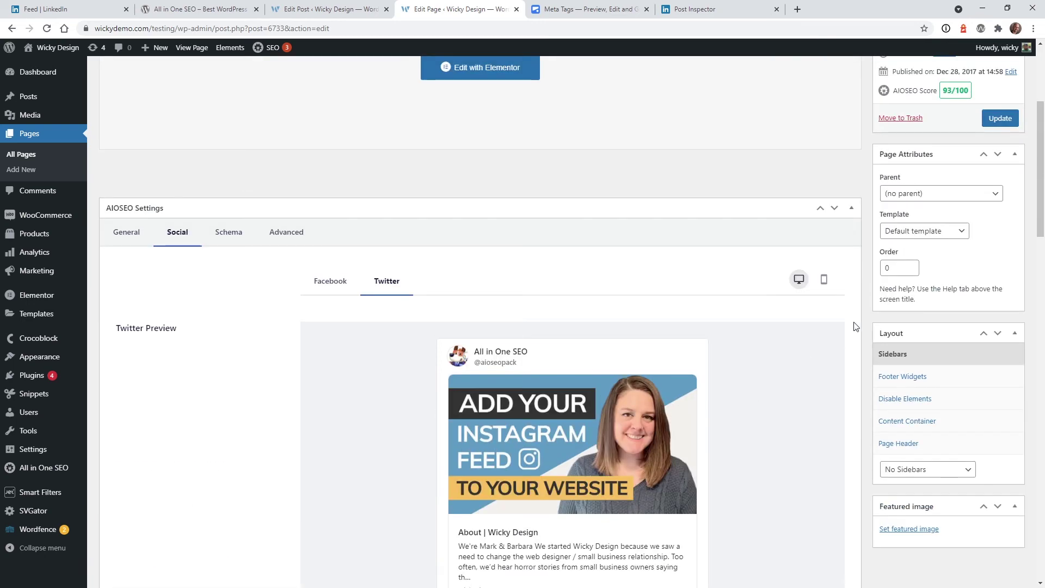
pyautogui.click(1001, 119)
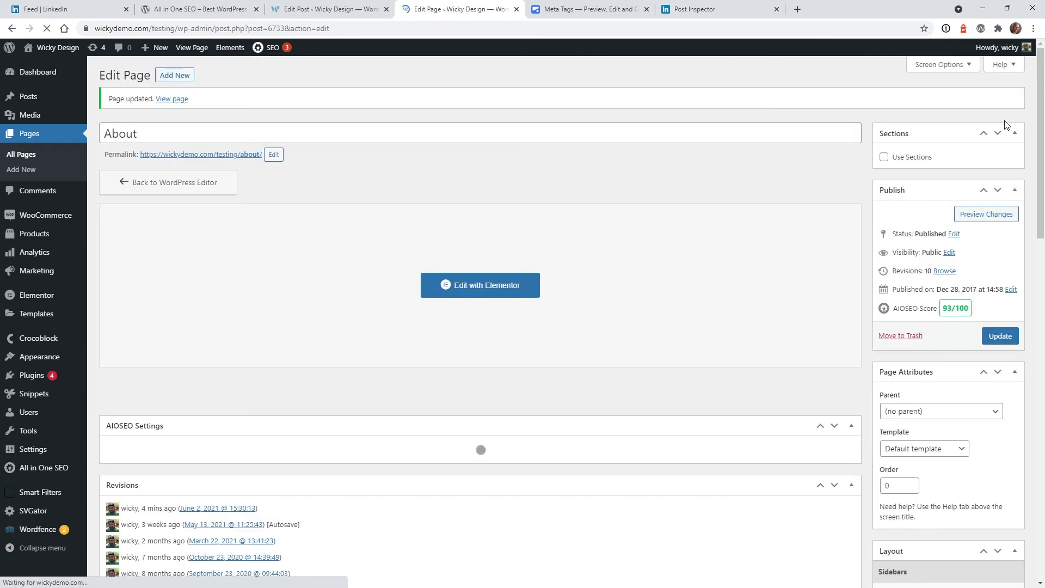
pyautogui.scroll(-4, 360, 419)
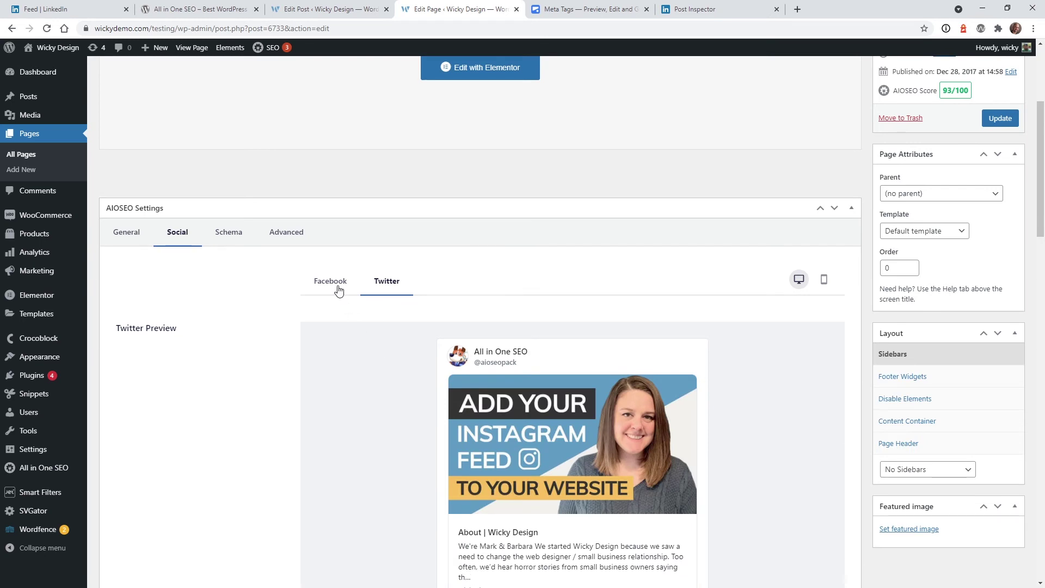
pyautogui.scroll(-2, 355, 439)
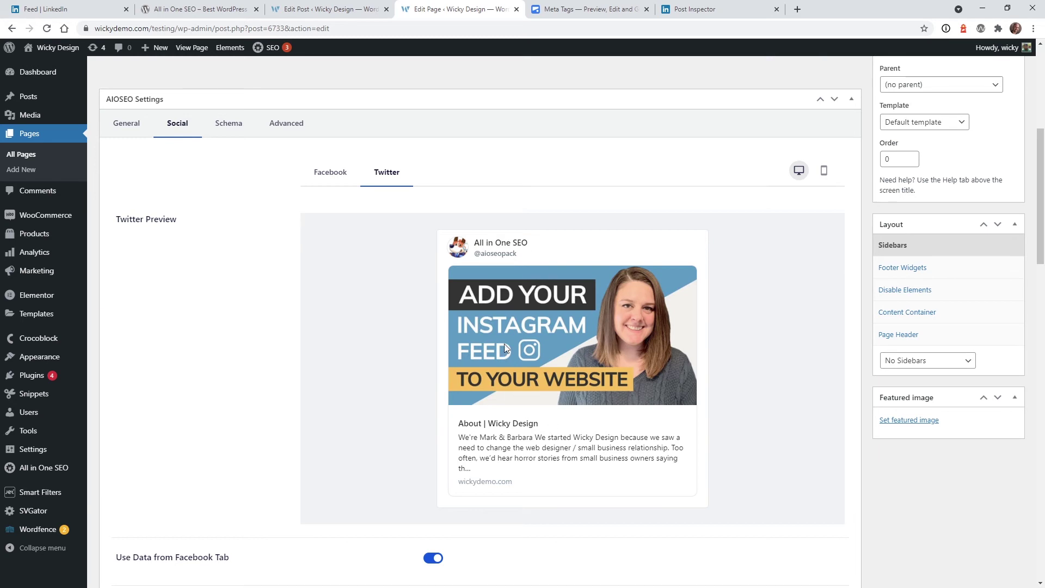
pyautogui.click(341, 177)
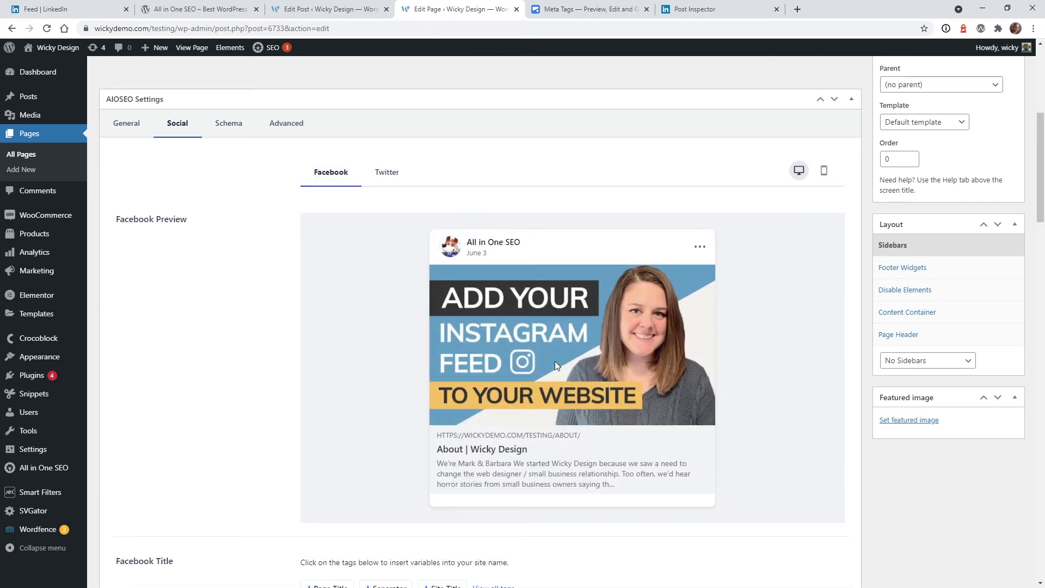
pyautogui.click(587, 8)
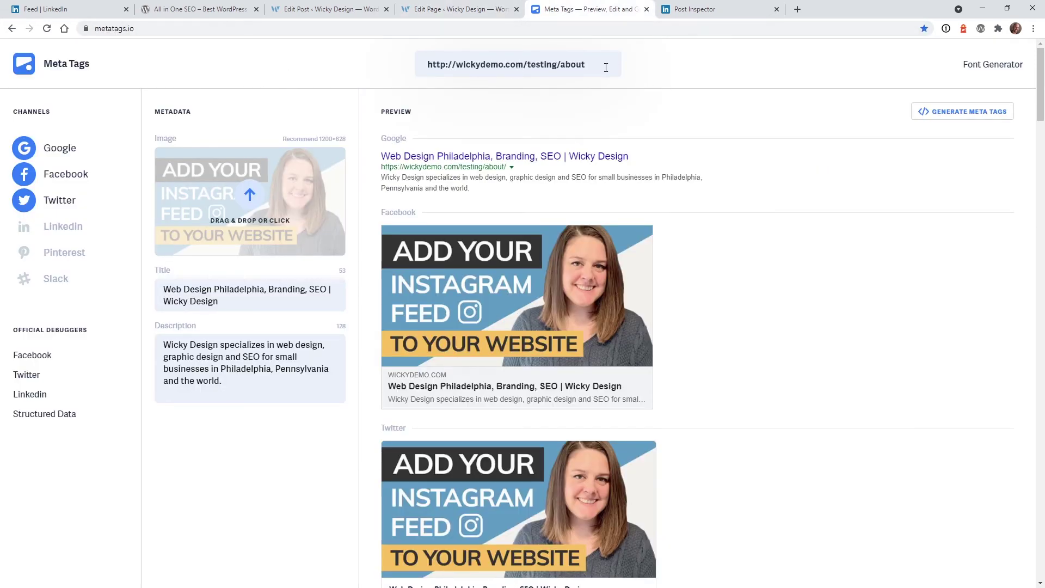
pyautogui.moveTo(607, 62); pyautogui.dragTo(422, 90)
pyautogui.write('https://wickydemo.com/testing/about/')
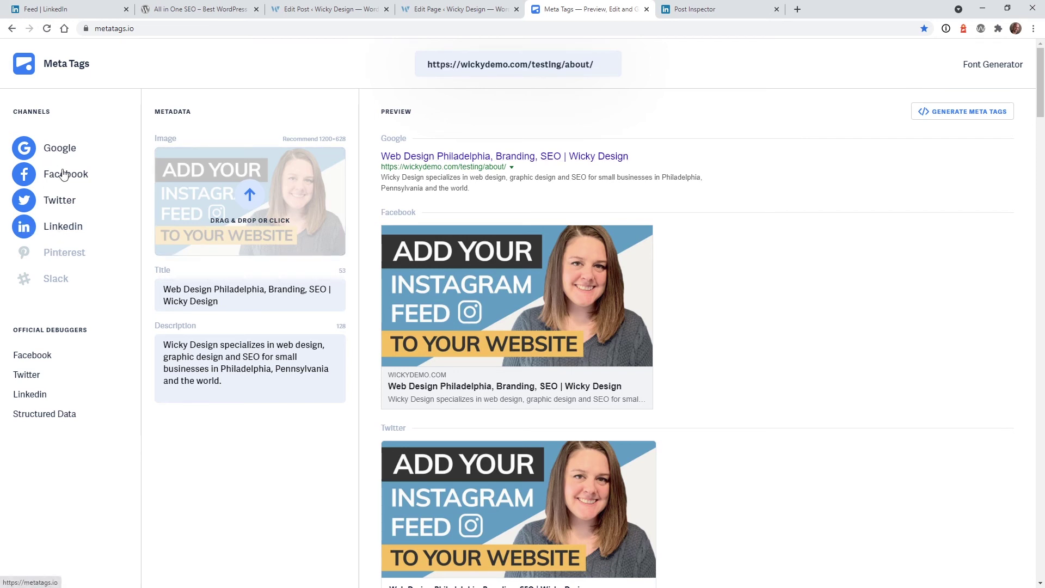
pyautogui.click(63, 256)
pyautogui.click(57, 279)
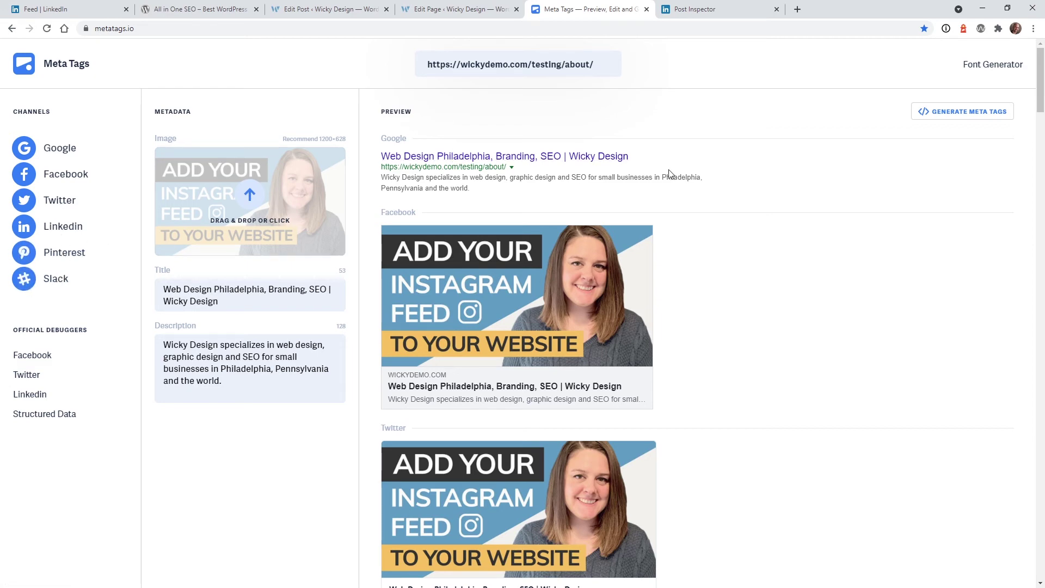
# Review every channel preview for the Instagram Feed image, then return to the About page editor
pyautogui.scroll(-8, 757, 292)
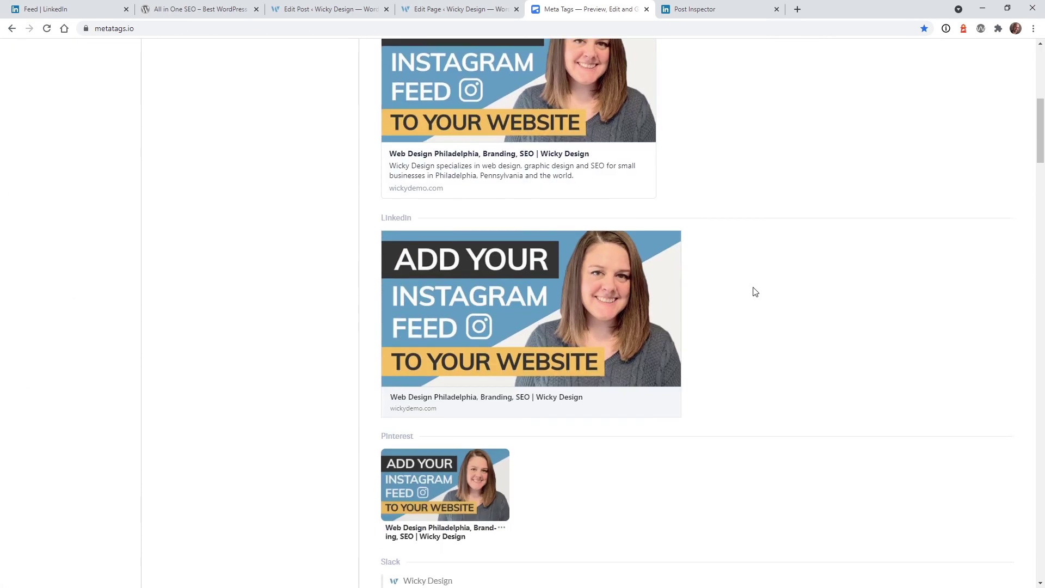
pyautogui.scroll(-6, 756, 292)
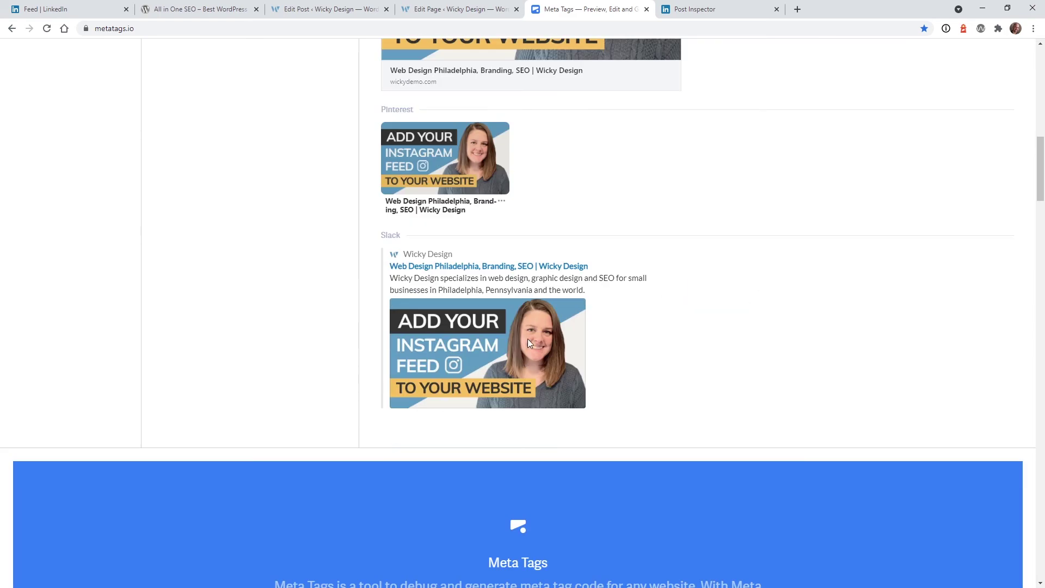
pyautogui.scroll(4, 633, 308)
pyautogui.scroll(2, 464, 345)
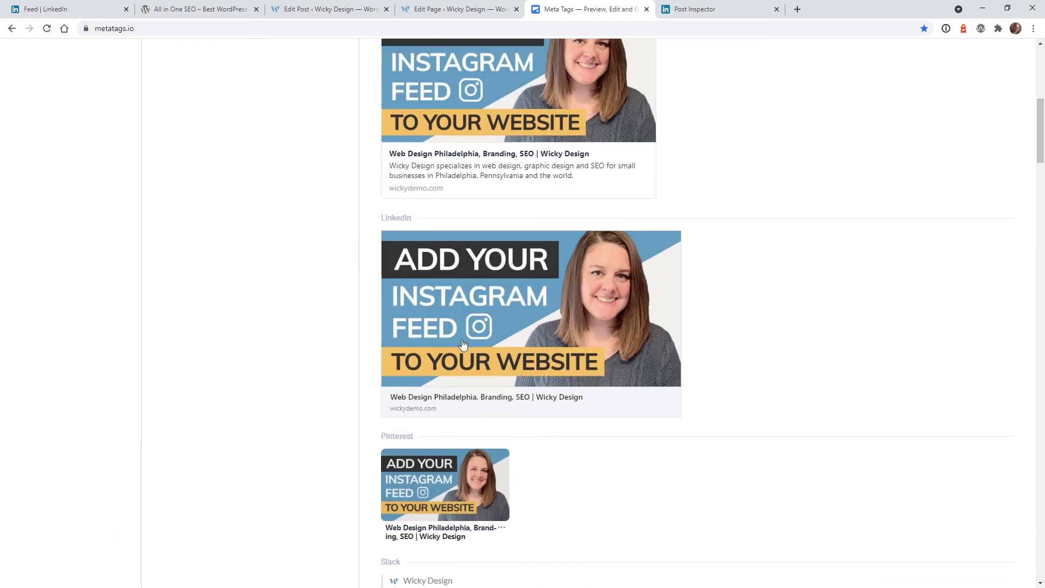
pyautogui.scroll(2, 479, 322)
pyautogui.scroll(4, 493, 297)
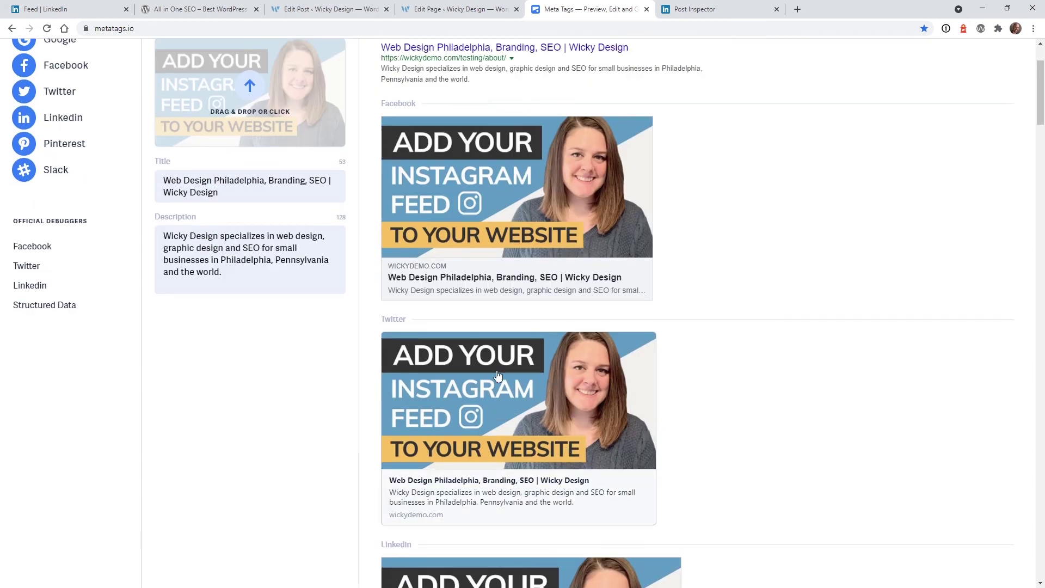
pyautogui.scroll(2, 489, 326)
pyautogui.scroll(-2, 798, 361)
pyautogui.scroll(-4, 798, 362)
pyautogui.scroll(-5, 799, 362)
pyautogui.scroll(2, 798, 362)
pyautogui.scroll(10, 799, 362)
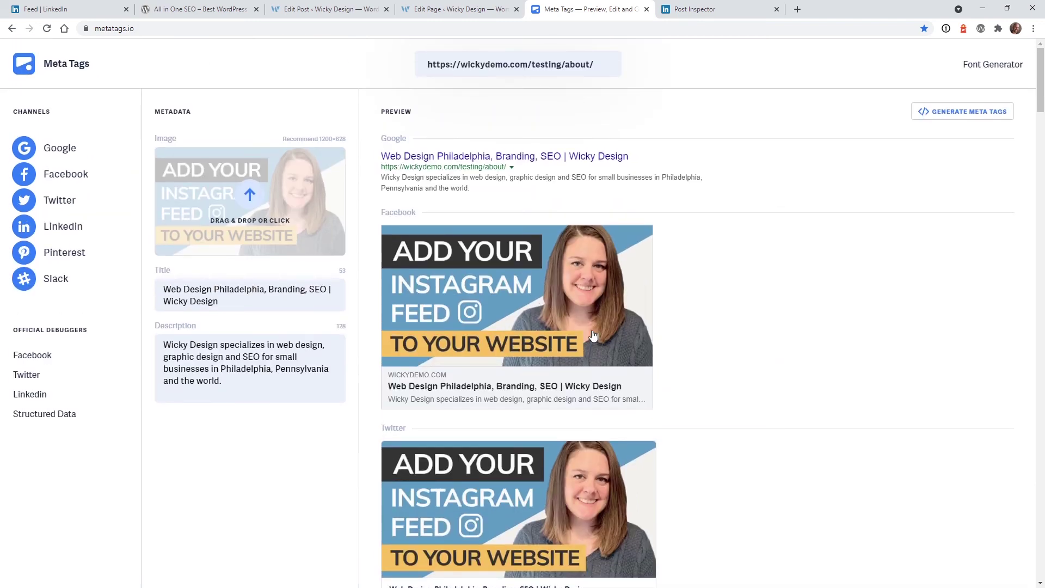
pyautogui.click(463, 9)
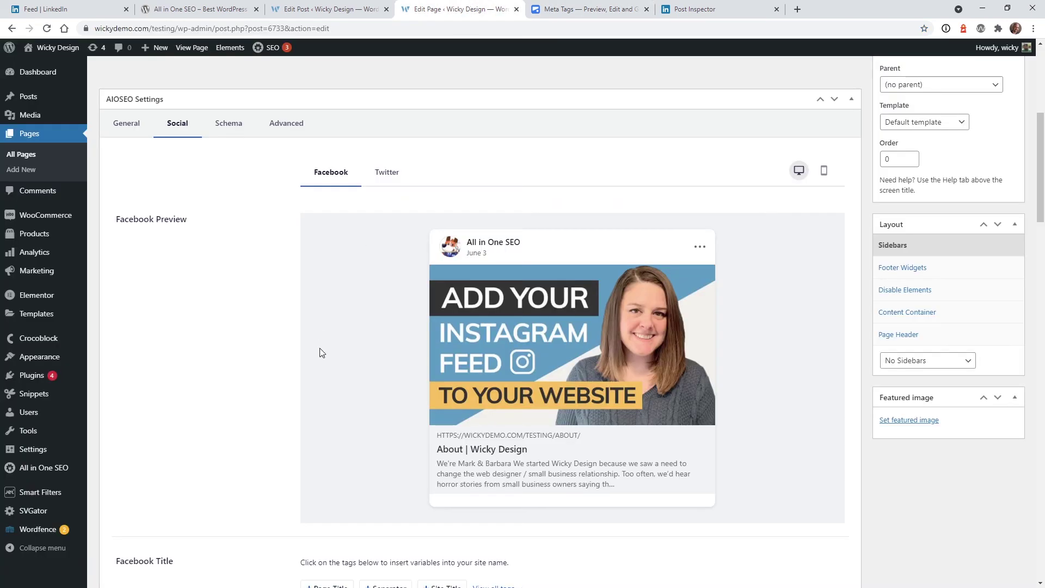
pyautogui.scroll(-5, 336, 371)
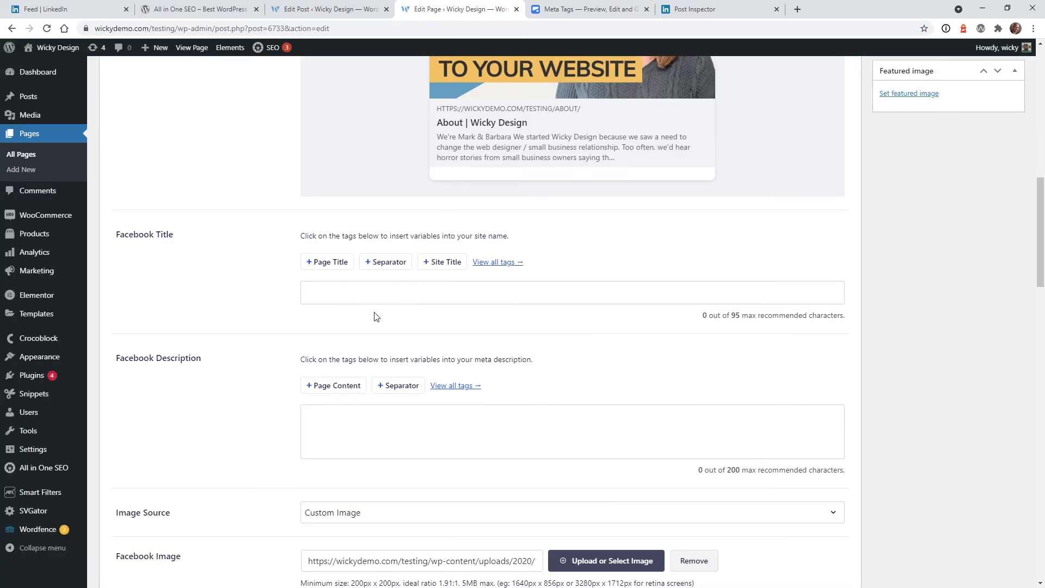
pyautogui.click(581, 5)
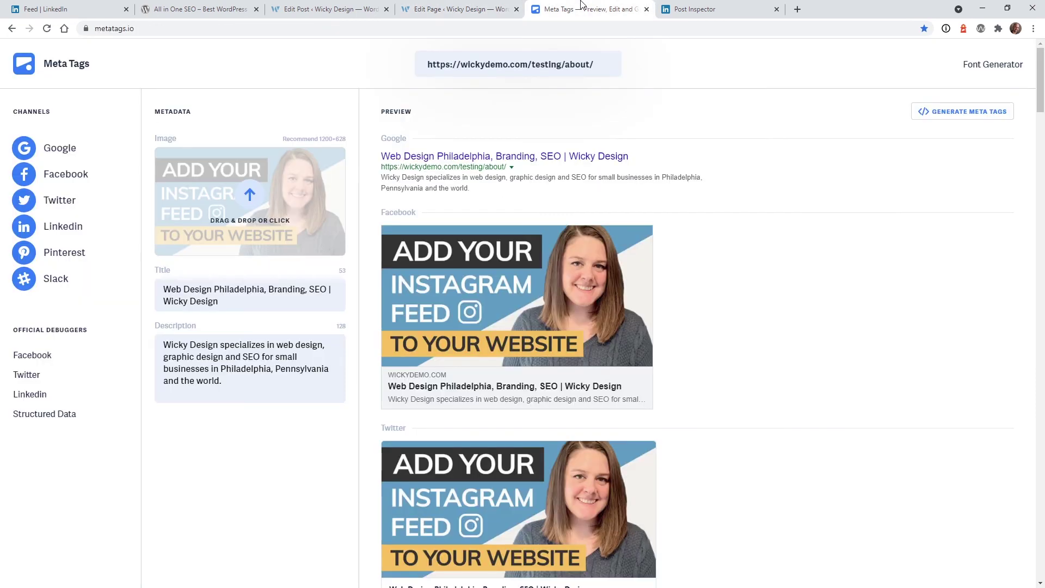